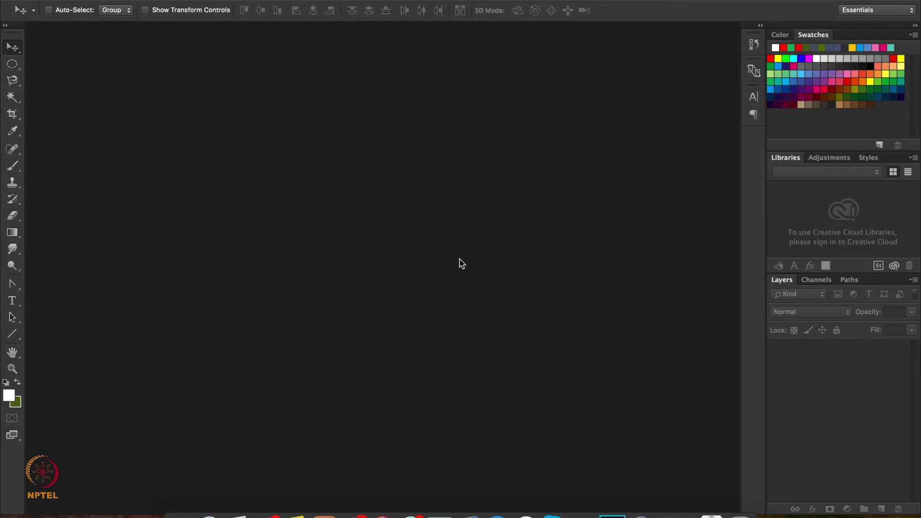
# - Start a new document 1080 pixels wide and 1920 pixels high with a resolution of 300 pixels/inch
pyautogui.click(114, 0)
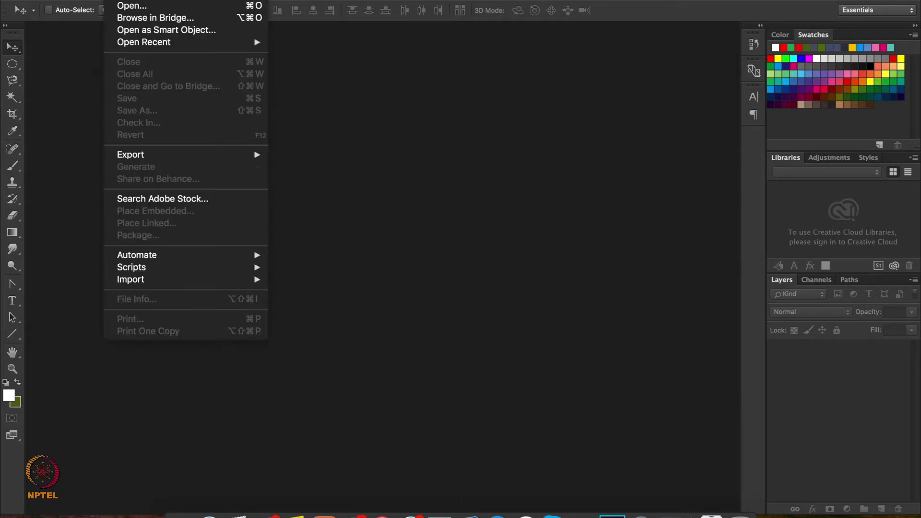
pyautogui.click(135, 0)
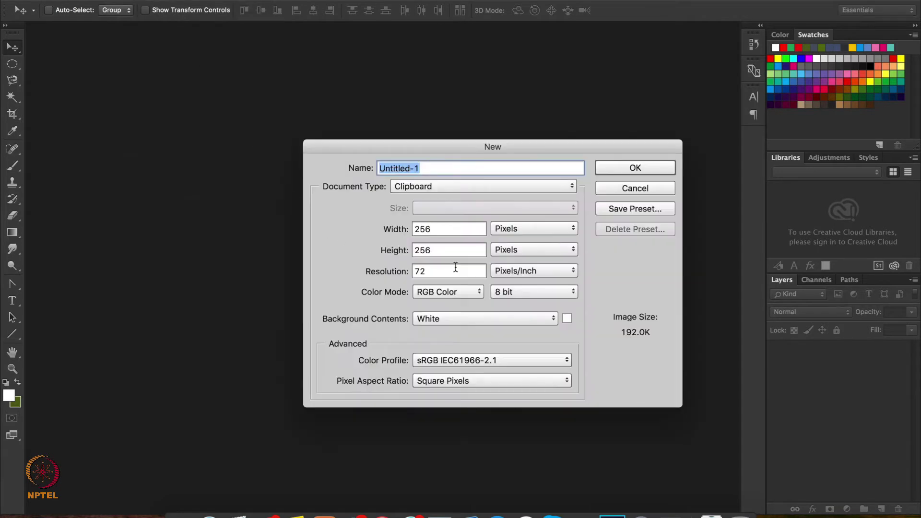
pyautogui.doubleClick(440, 231)
pyautogui.write('1080')
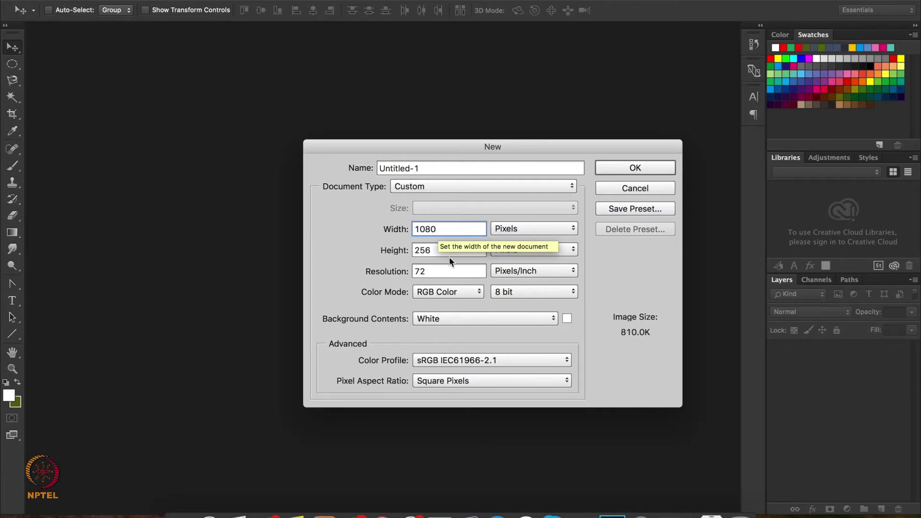
pyautogui.doubleClick(435, 247)
pyautogui.write('1920')
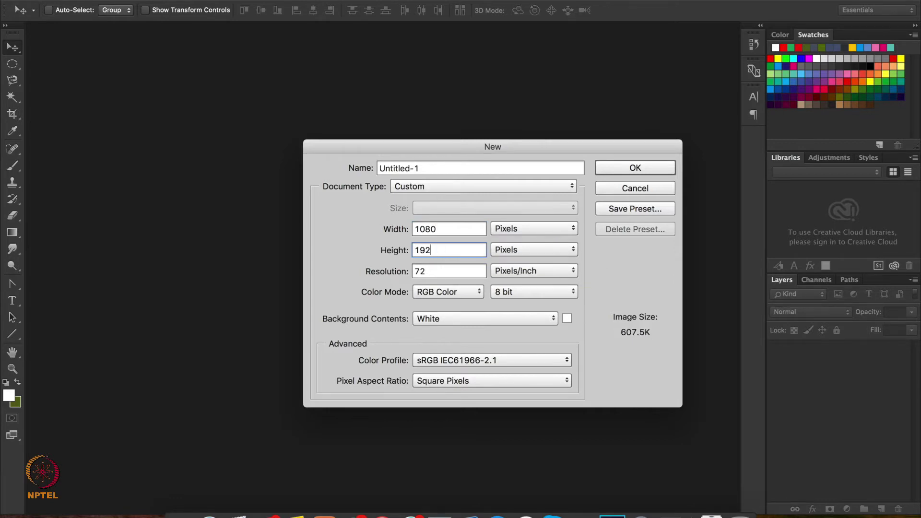
pyautogui.doubleClick(435, 270)
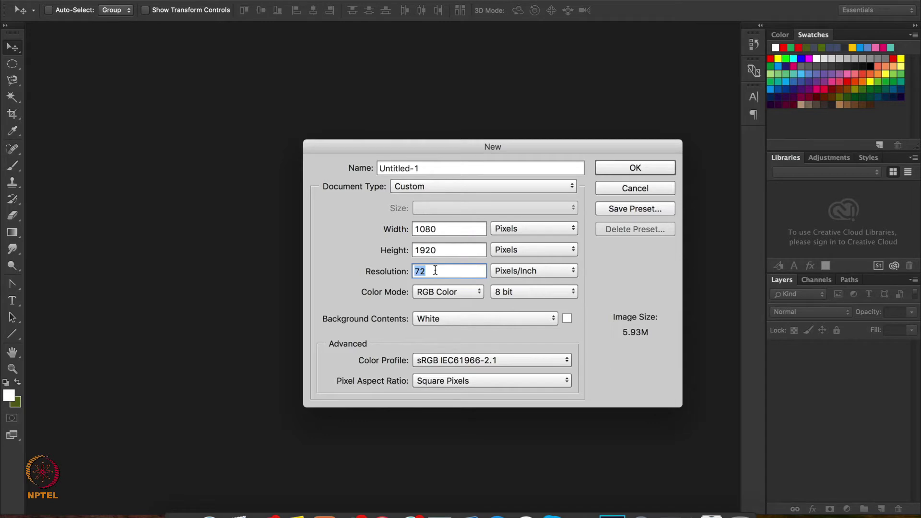
pyautogui.write('300')
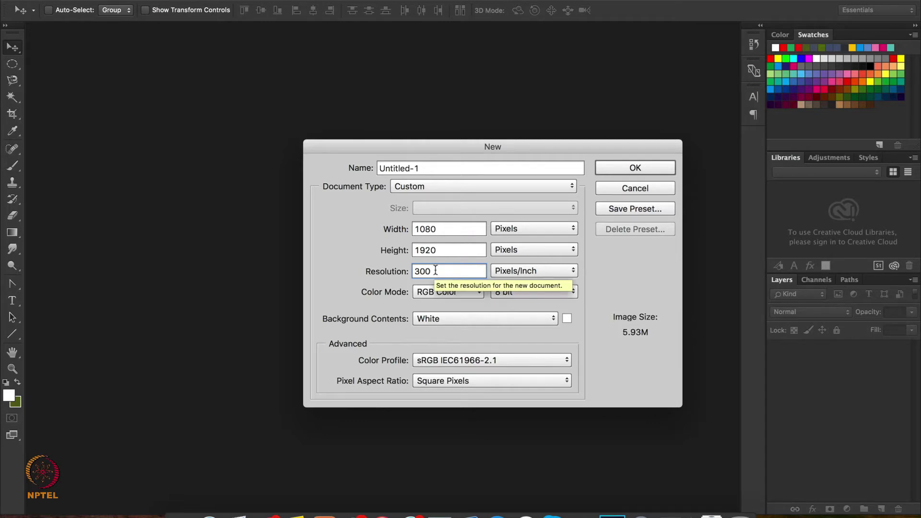
# - Name the new document "Mock UI" and create it
pyautogui.doubleClick(442, 169)
pyautogui.press('BackSpace')
pyautogui.press('BackSpace')
pyautogui.press('BackSpace')
pyautogui.press('BackSpace')
pyautogui.press('BackSpace')
pyautogui.press('BackSpace')
pyautogui.press('BackSpace')
pyautogui.press('BackSpace')
pyautogui.press('BackSpace')
pyautogui.press('BackSpace')
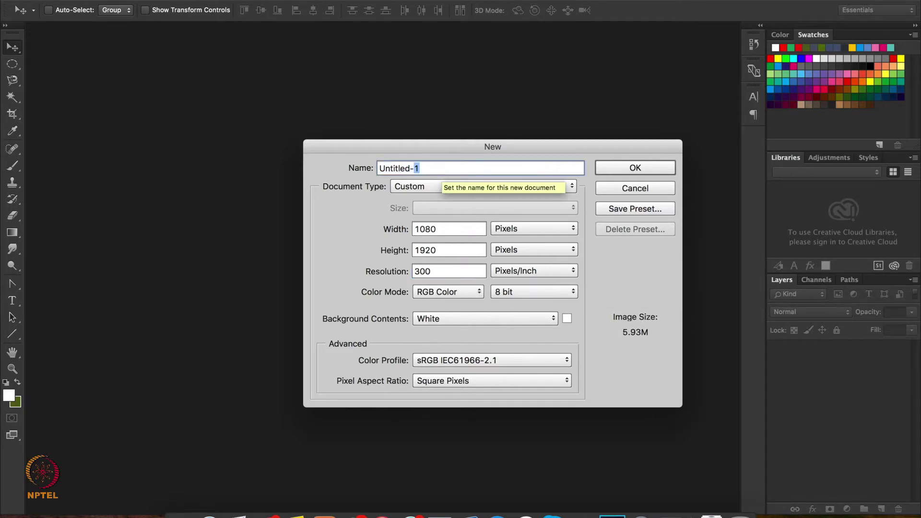
pyautogui.write('Mock UI')
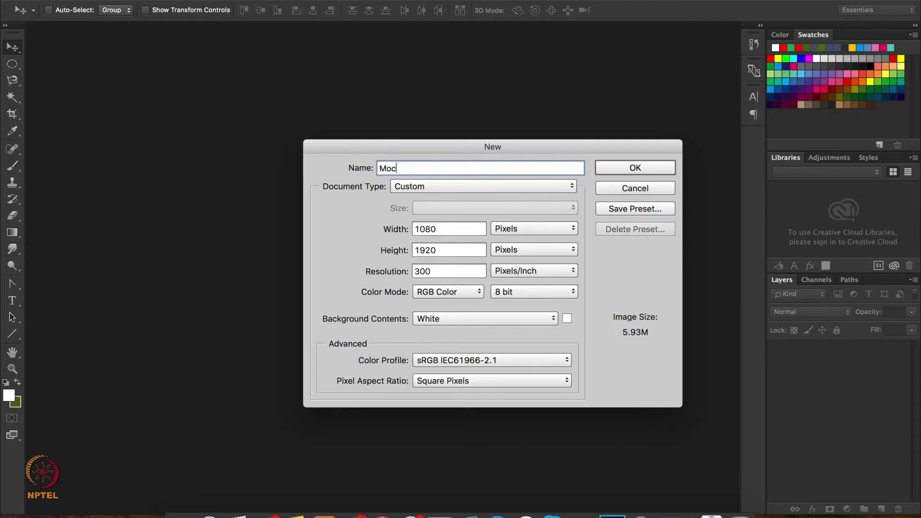
pyautogui.click(647, 171)
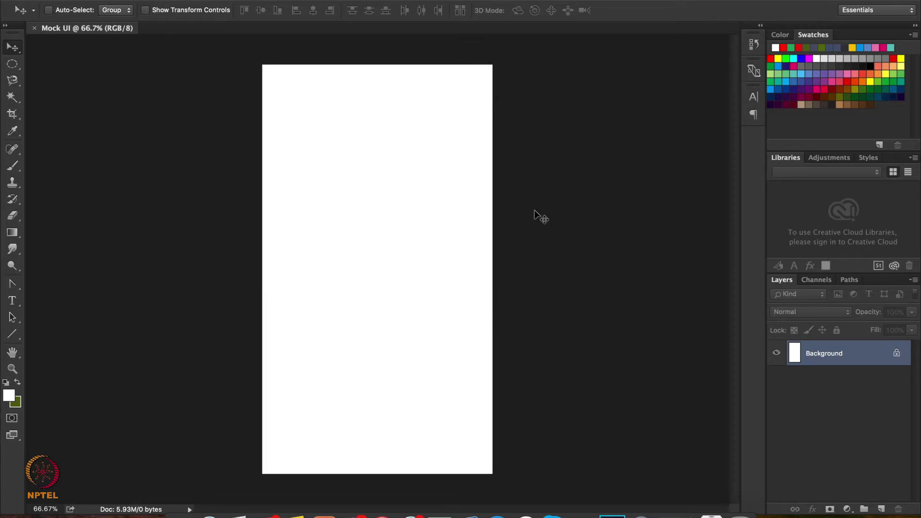
# - Copy the iOS-8-Status-Bar-01.png image from Safari and paste it into the Mock UI document in Photoshop
pyautogui.click(216, 510)
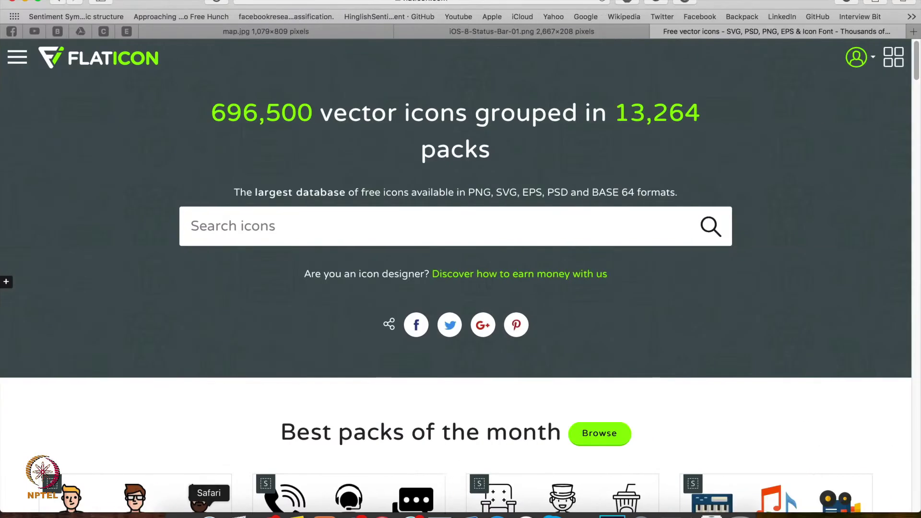
pyautogui.click(459, 33)
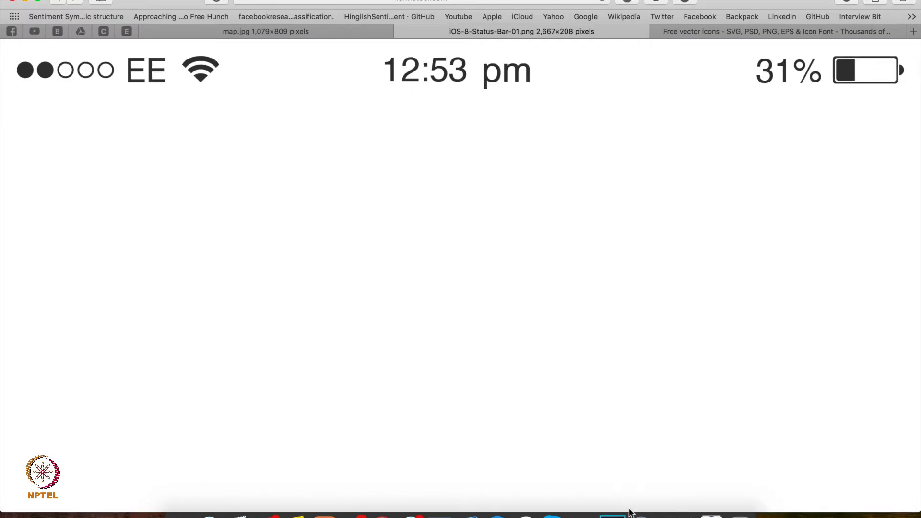
pyautogui.click(612, 516)
pyautogui.press('cmd+v')
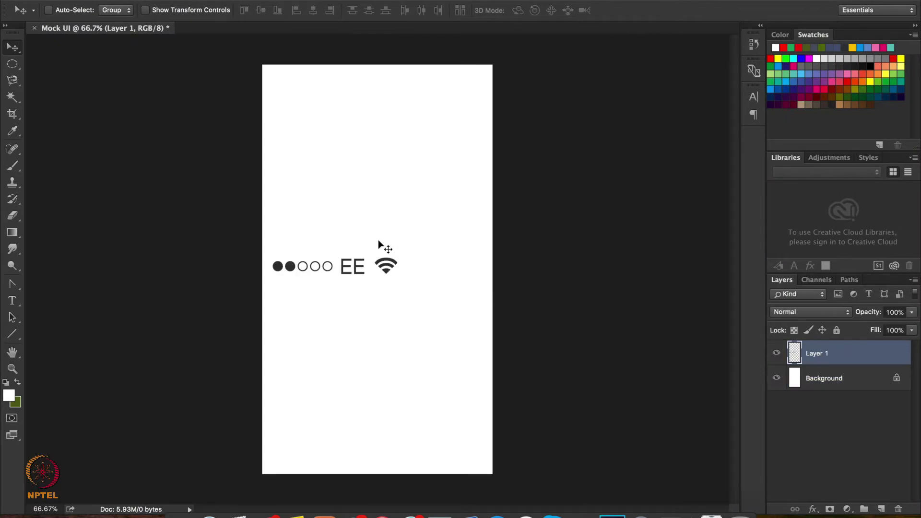
# - Scale the pasted status bar down to about 41% so it fits the canvas width near its upper edge
pyautogui.moveTo(376, 266); pyautogui.dragTo(372, 269)
pyautogui.press('cmd+t')
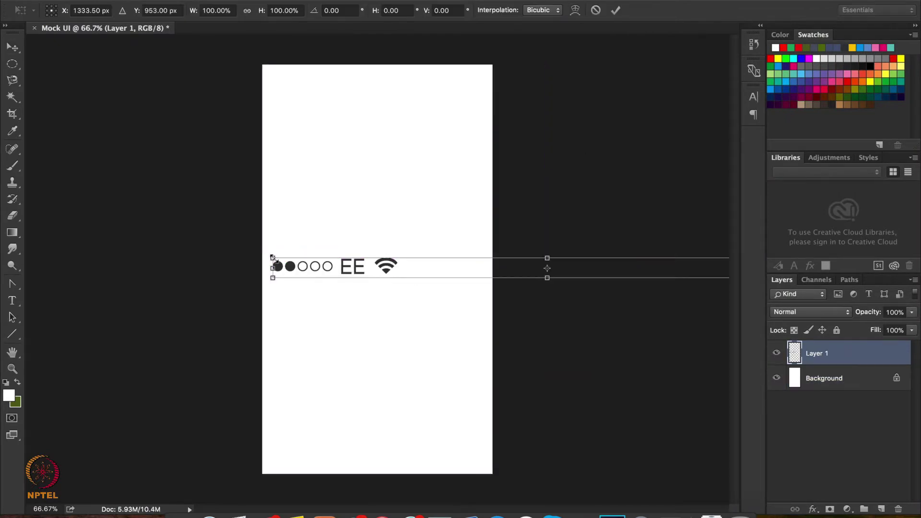
pyautogui.moveTo(270, 259); pyautogui.dragTo(296, 92)
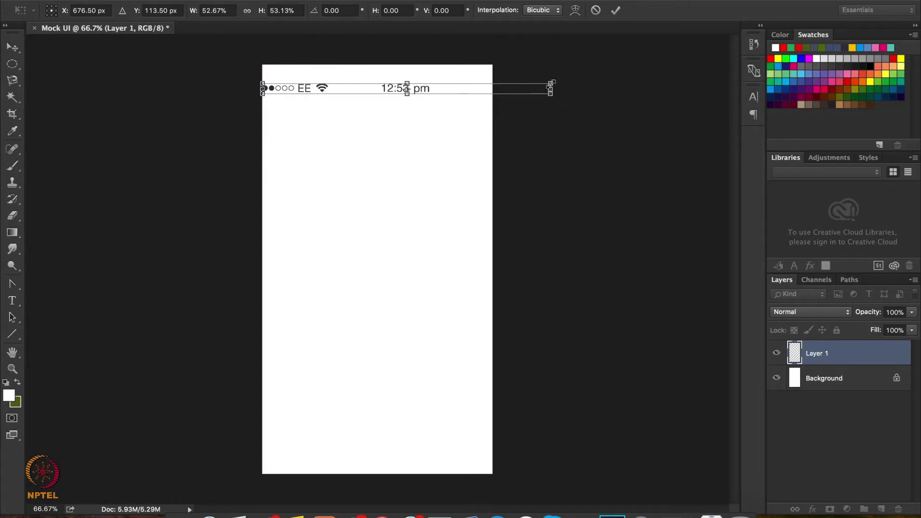
pyautogui.moveTo(550, 85); pyautogui.dragTo(444, 77)
# - Nudge the status bar up and slightly right to X 534.50 px, Y 25.00 px, and apply the transform
pyautogui.press('super+z')
pyautogui.press('Up')
pyautogui.press('Up')
pyautogui.press('Up')
pyautogui.press('Up')
pyautogui.press('Up')
pyautogui.press('Up')
pyautogui.press('Up')
pyautogui.press('Up')
pyautogui.press('Up')
pyautogui.press('Up')
pyautogui.press('Up')
pyautogui.press('Up')
pyautogui.press('Up')
pyautogui.press('Up')
pyautogui.press('Up')
pyautogui.press('Up')
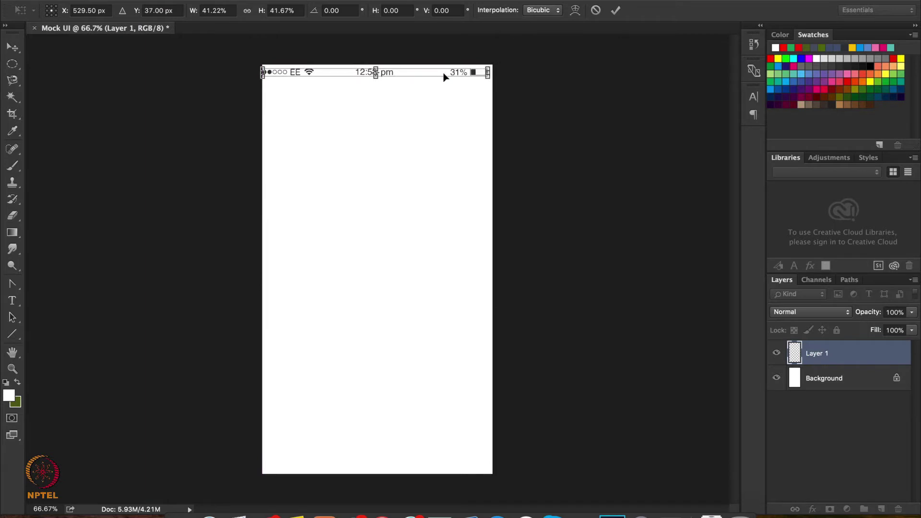
pyautogui.press('Right')
pyautogui.press('Right')
pyautogui.press('Right')
pyautogui.press('Right')
pyautogui.press('Right')
pyautogui.press('Up')
pyautogui.press('Up')
pyautogui.press('Up')
pyautogui.press('Up')
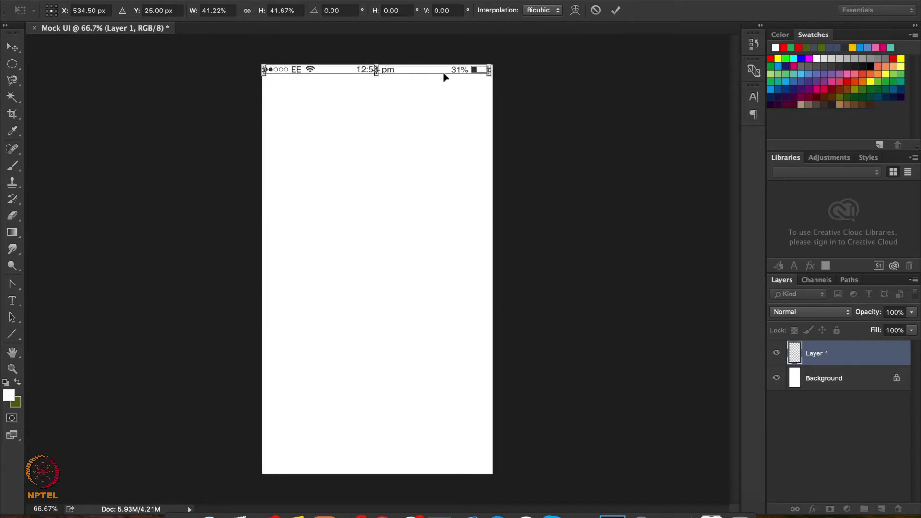
pyautogui.press('Return')
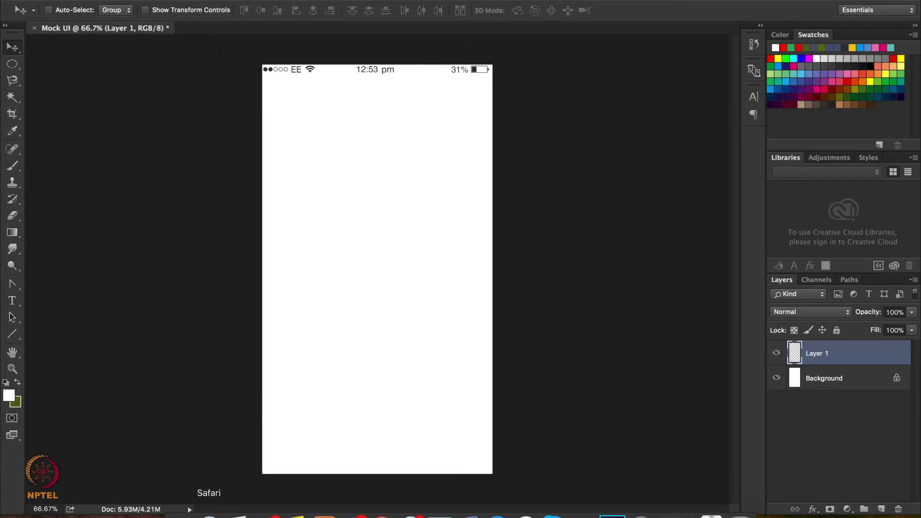
# - Copy the map.jpg image from Safari and paste it into the Mock UI document in Photoshop
pyautogui.click(208, 515)
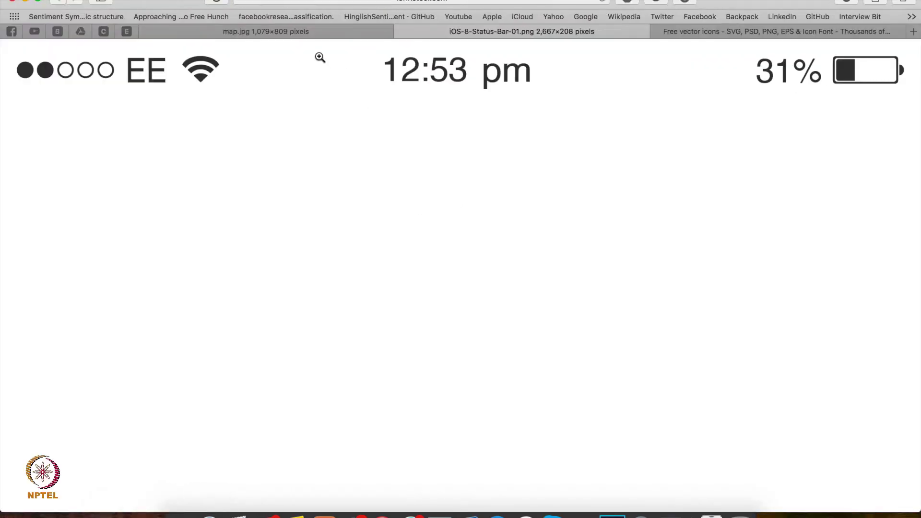
pyautogui.click(289, 32)
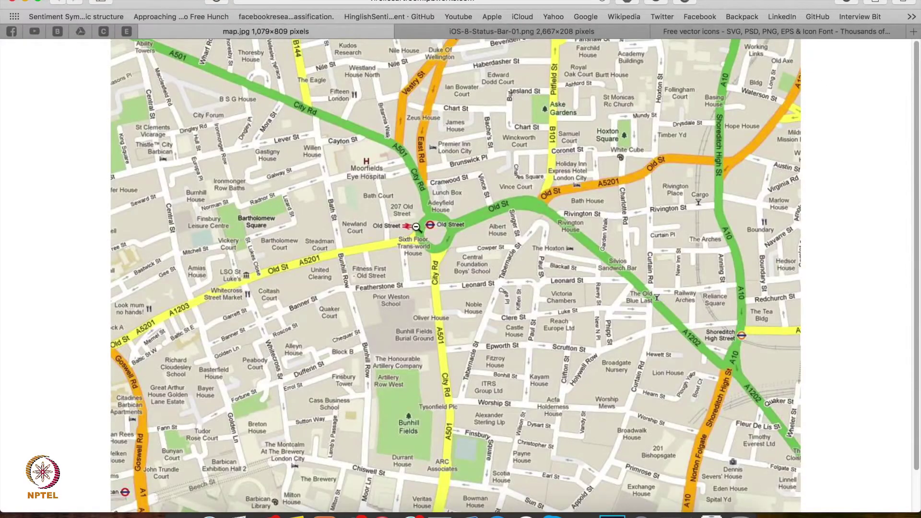
pyautogui.click(614, 515)
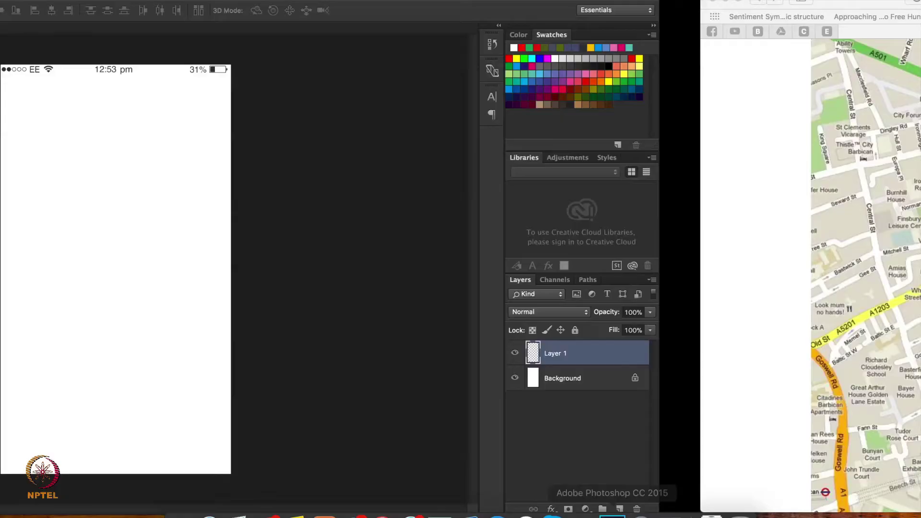
pyautogui.press('super+v')
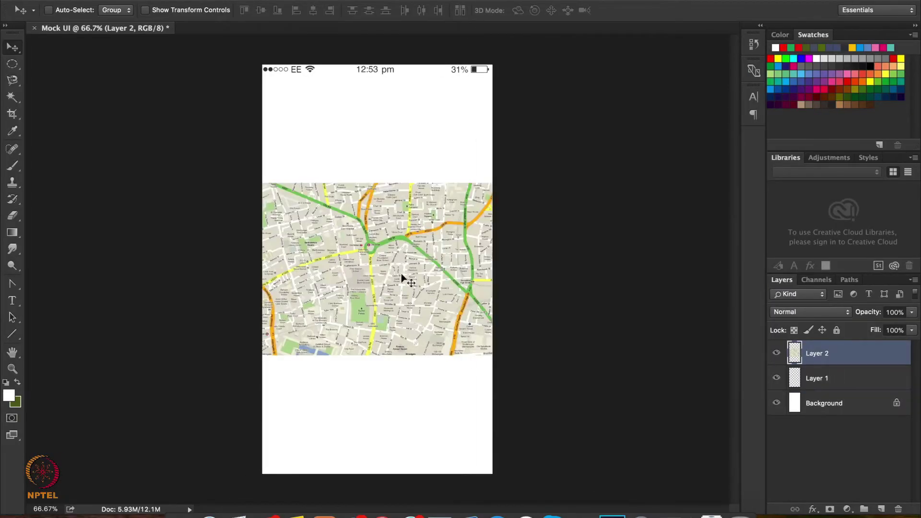
# - Scale the pasted map to about 232%, position it to fill the canvas below the status bar, and apply the transform
pyautogui.press('super')
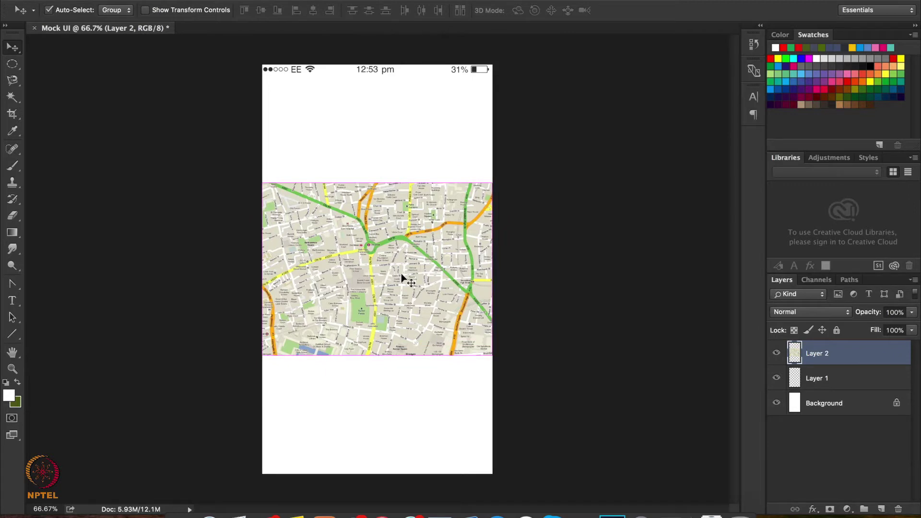
pyautogui.press('super+t')
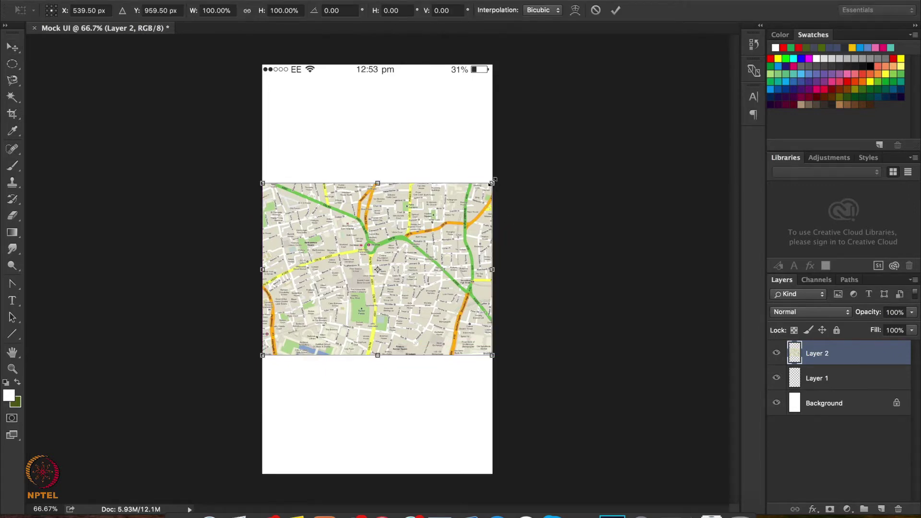
pyautogui.moveTo(492, 182); pyautogui.dragTo(663, 142)
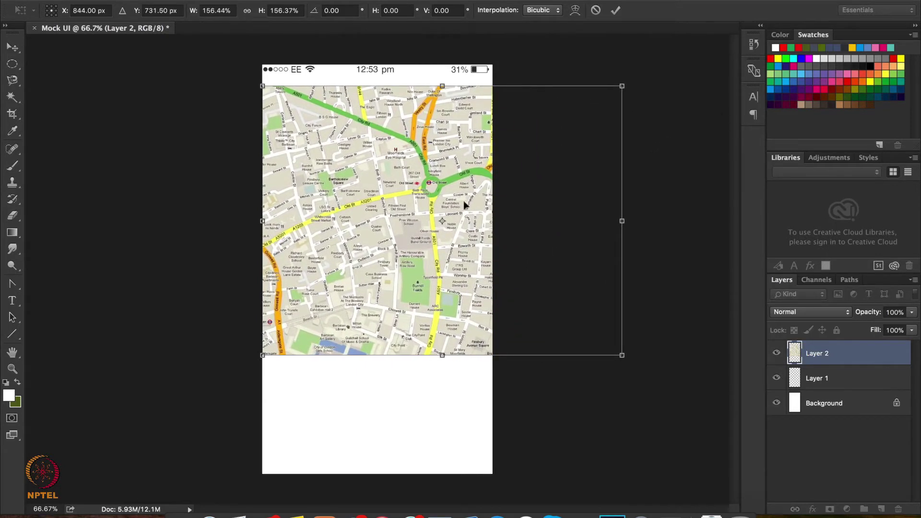
pyautogui.moveTo(421, 246); pyautogui.dragTo(370, 259)
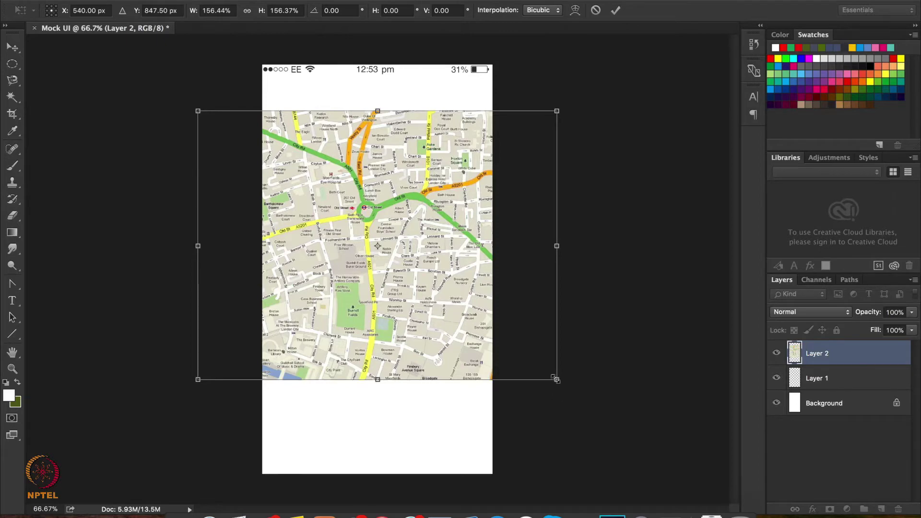
pyautogui.moveTo(557, 379); pyautogui.dragTo(685, 453)
pyautogui.moveTo(591, 374); pyautogui.dragTo(564, 342)
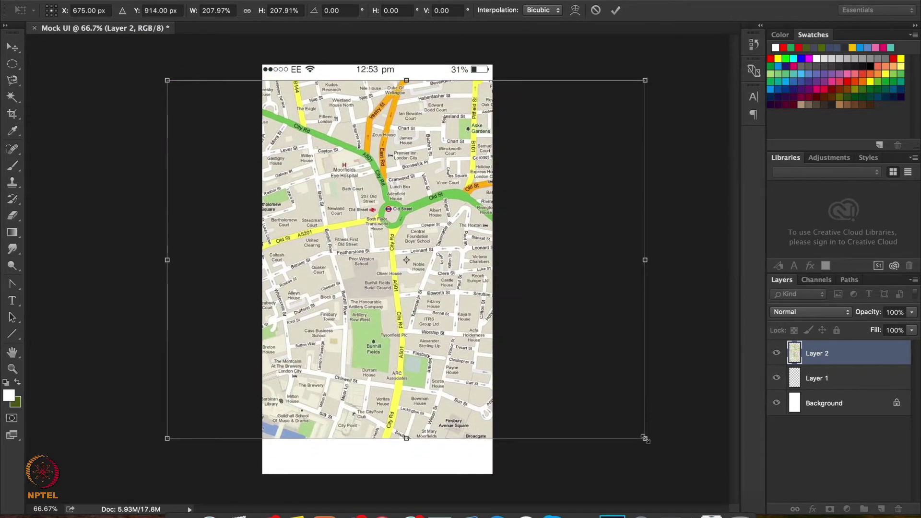
pyautogui.moveTo(645, 438); pyautogui.dragTo(693, 474)
pyautogui.moveTo(533, 312); pyautogui.dragTo(511, 307)
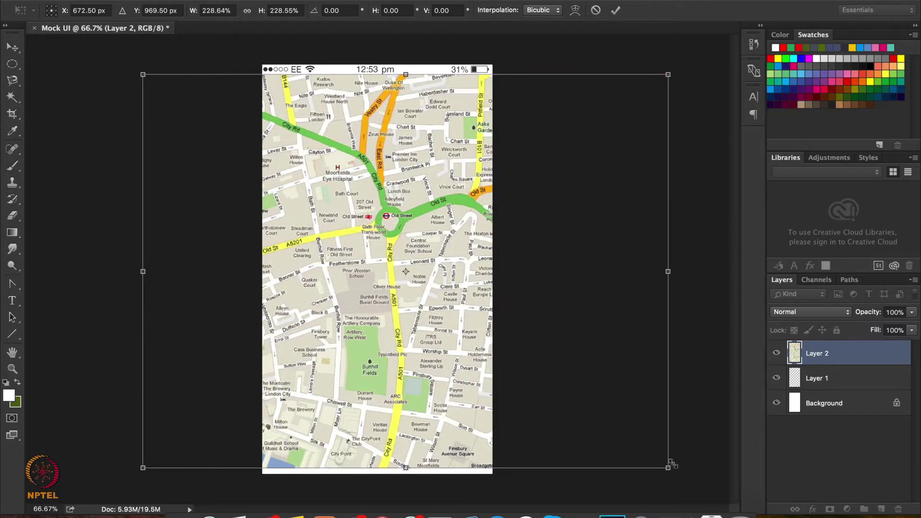
pyautogui.moveTo(668, 467)
pyautogui.mouseDown()
pyautogui.moveTo(682, 476)
pyautogui.moveTo(674, 473)
pyautogui.mouseUp()
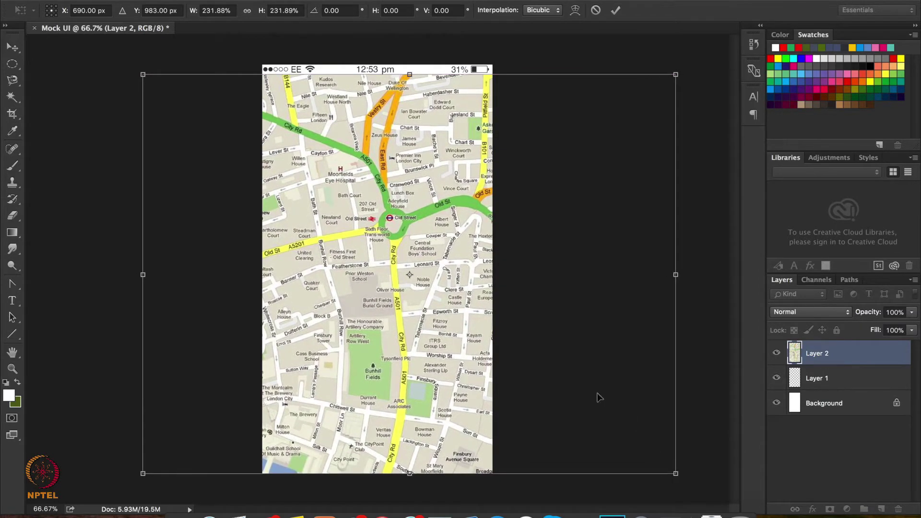
pyautogui.moveTo(463, 362); pyautogui.dragTo(451, 361)
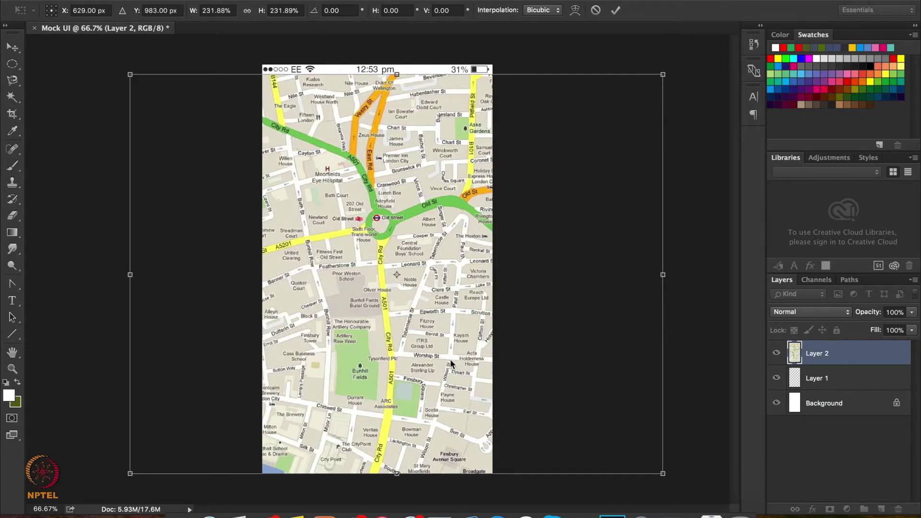
pyautogui.press('Return')
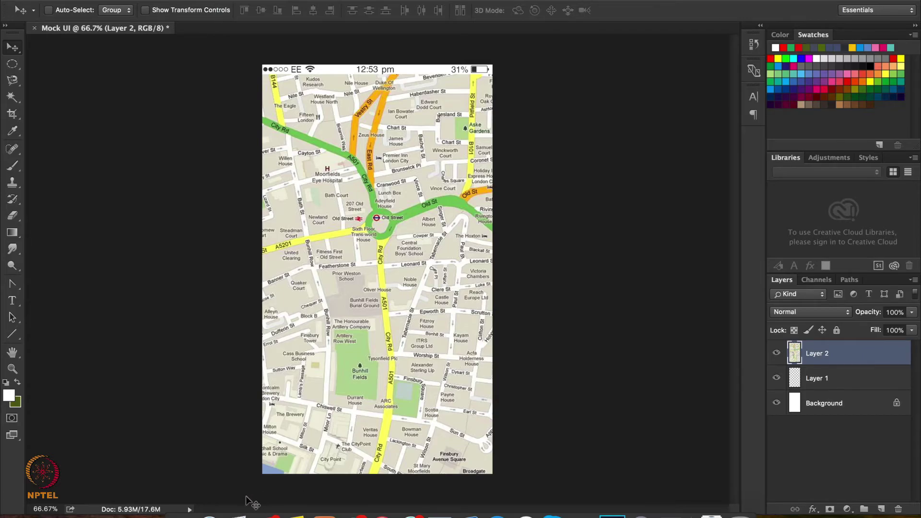
# - Switch to the Flaticon page in Safari, search for "clock" icons and browse the results
pyautogui.click(209, 515)
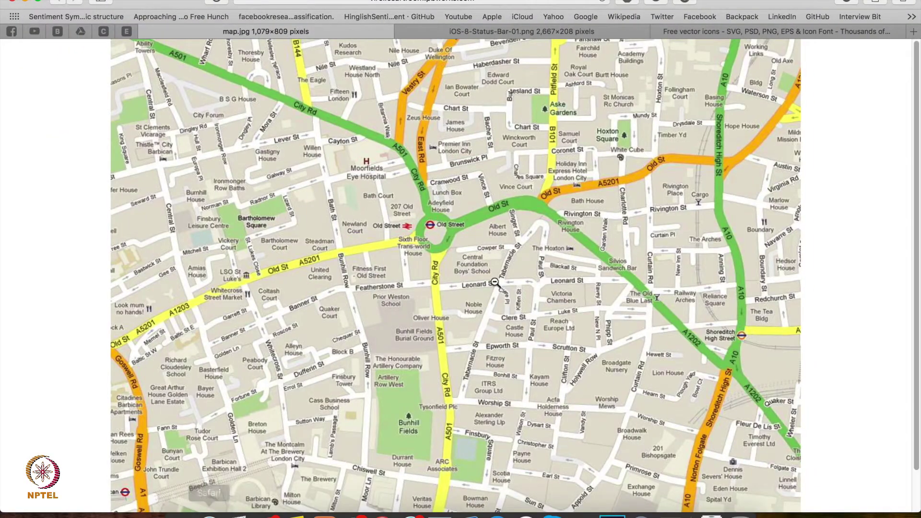
pyautogui.click(704, 31)
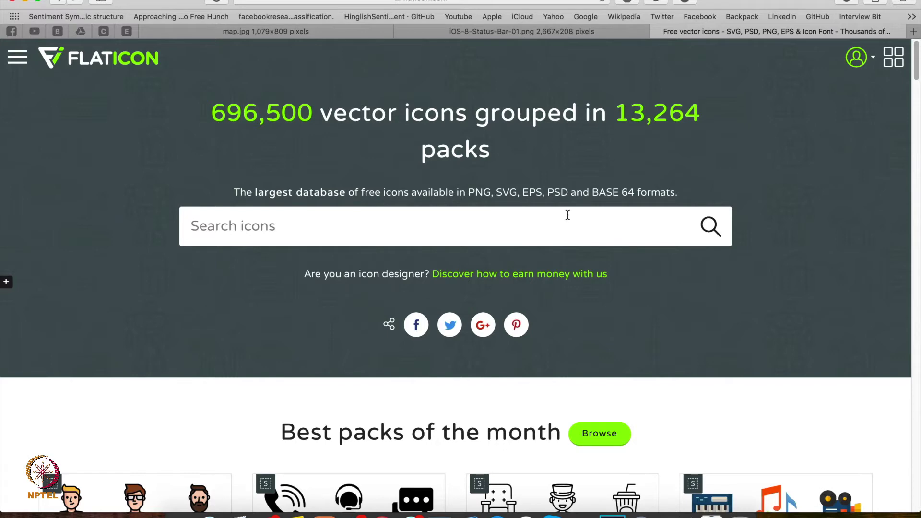
pyautogui.click(492, 226)
pyautogui.click(492, 226)
pyautogui.write('clock')
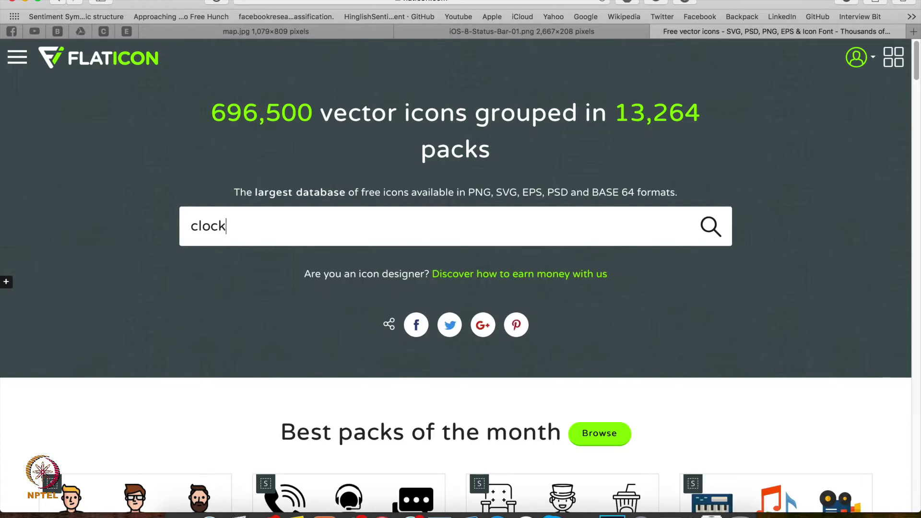
pyautogui.press('Return')
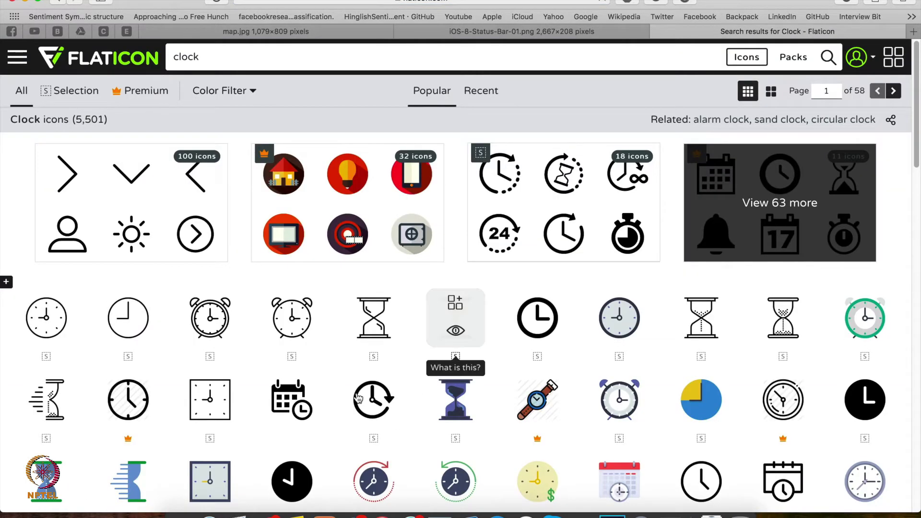
pyautogui.scroll(-2, 283, 376)
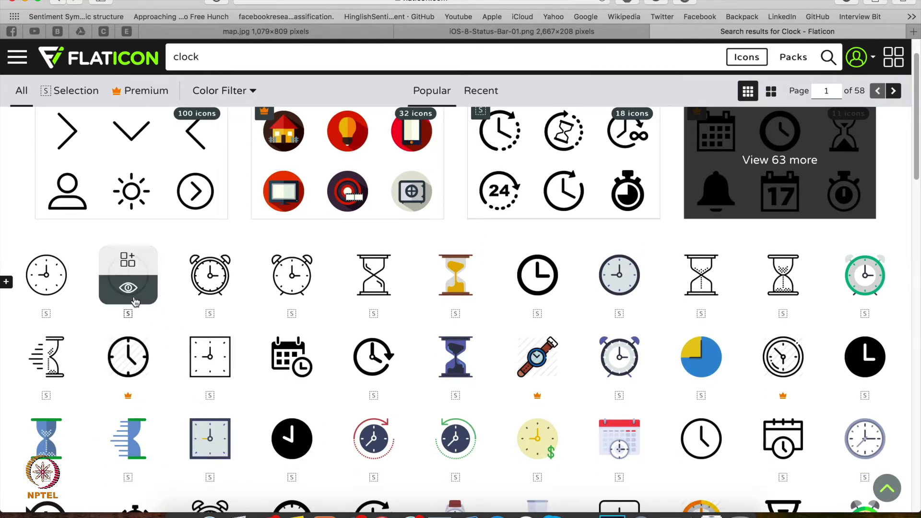
# - Download the free Time clock outline icon as a 256 px PNG, then close its preview and the icon details
pyautogui.click(129, 294)
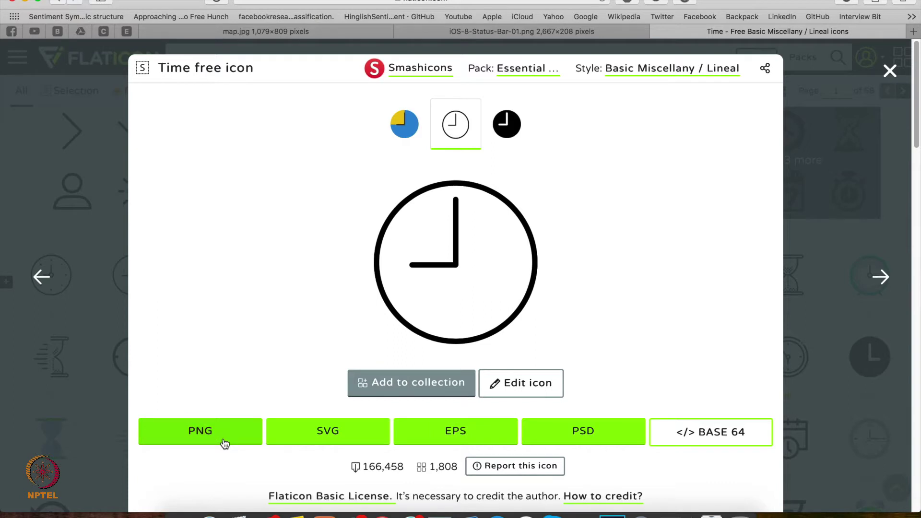
pyautogui.scroll(-2, 225, 444)
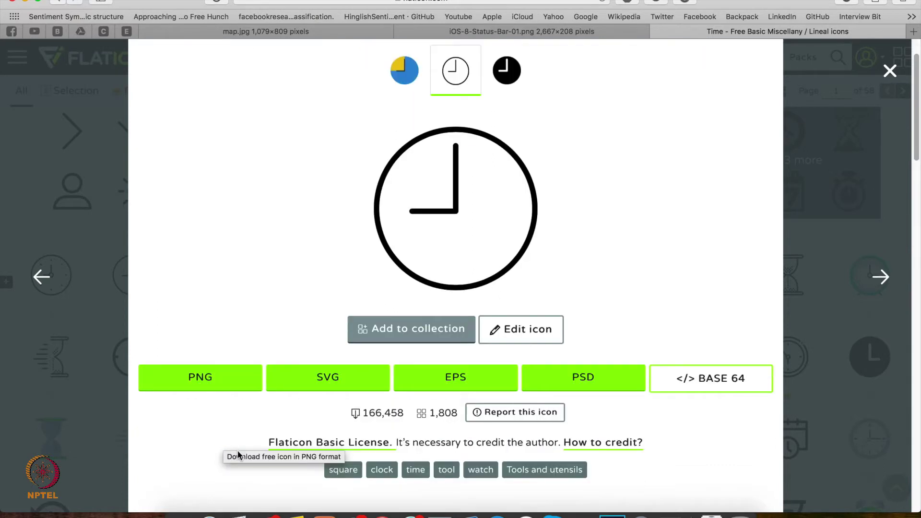
pyautogui.click(200, 382)
pyautogui.scroll(-3, 533, 464)
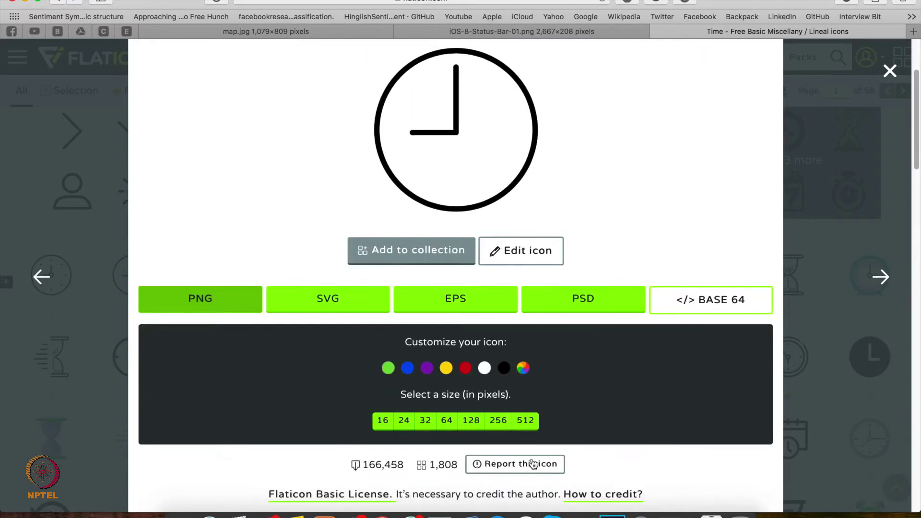
pyautogui.click(499, 424)
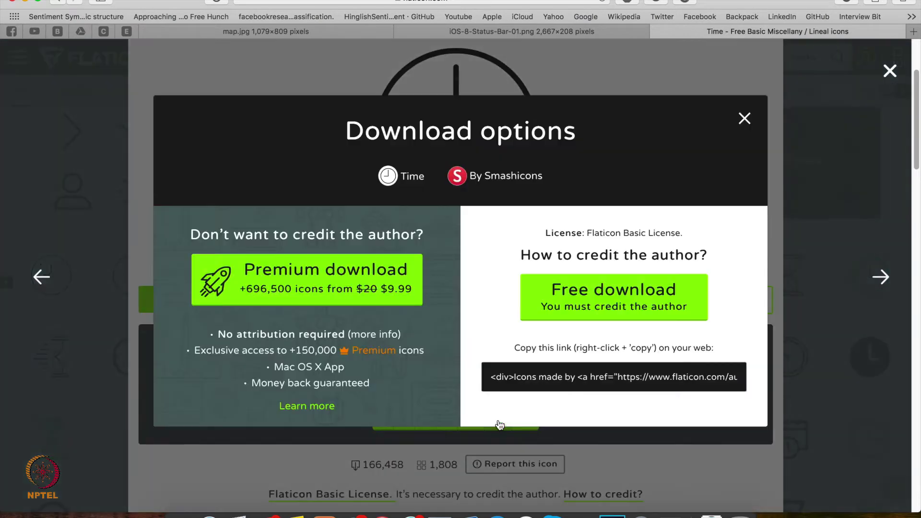
pyautogui.click(561, 300)
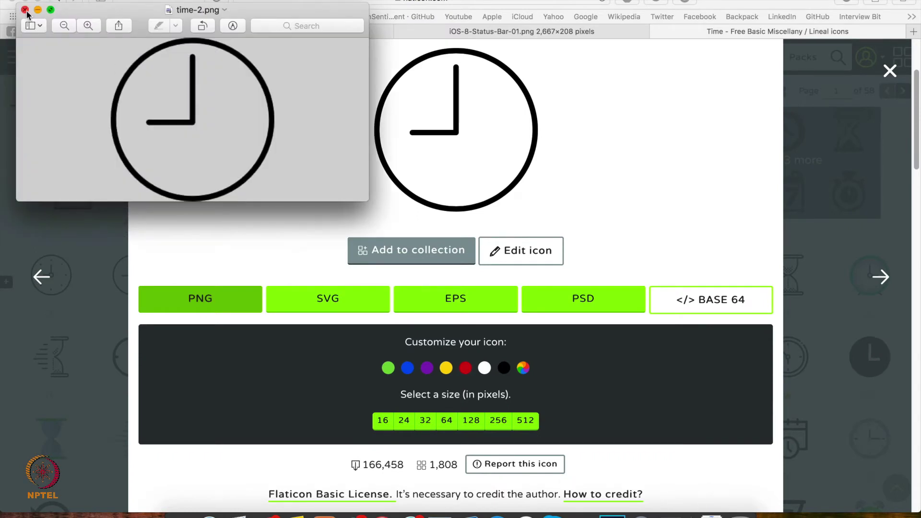
pyautogui.click(26, 11)
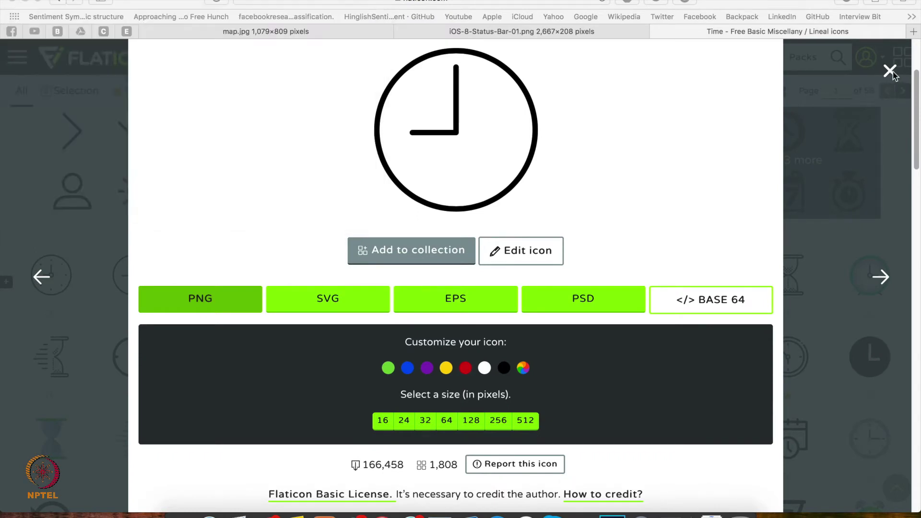
pyautogui.click(890, 72)
pyautogui.click(890, 72)
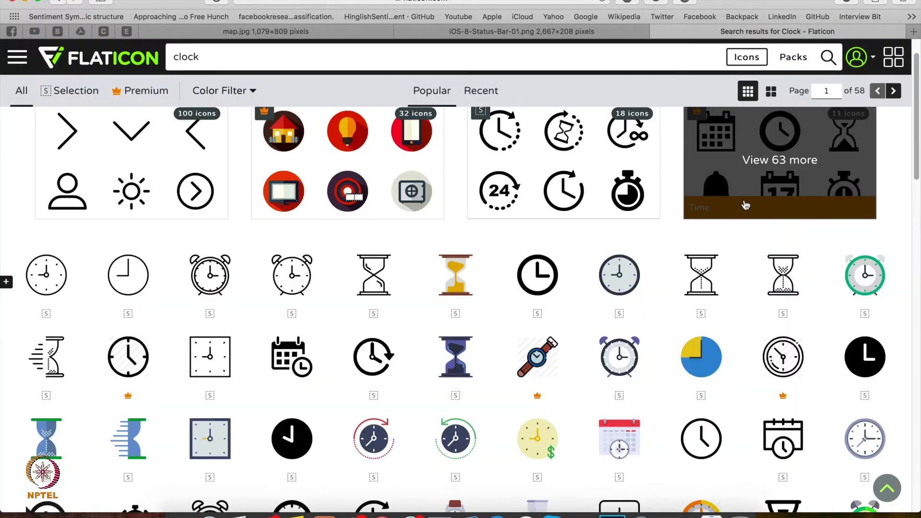
# - Replace the icon search term with "pins" and run the search
pyautogui.doubleClick(214, 60)
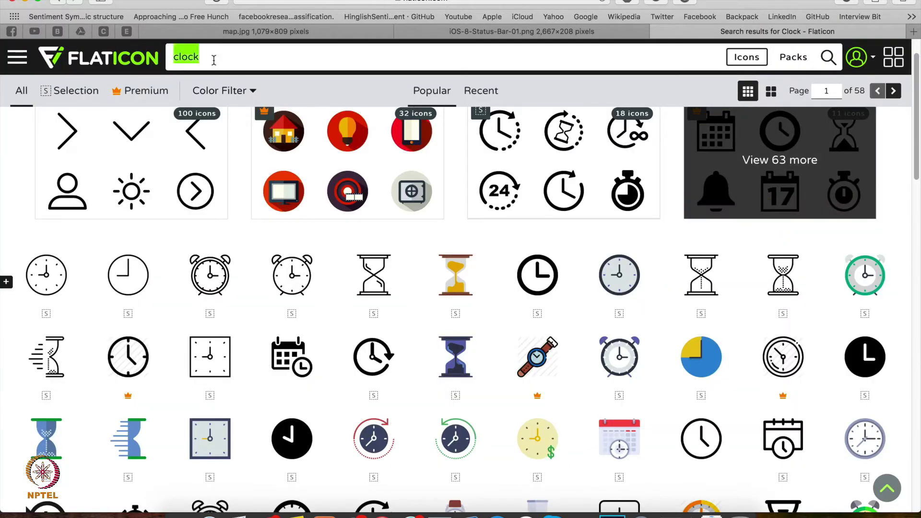
pyautogui.write('pins')
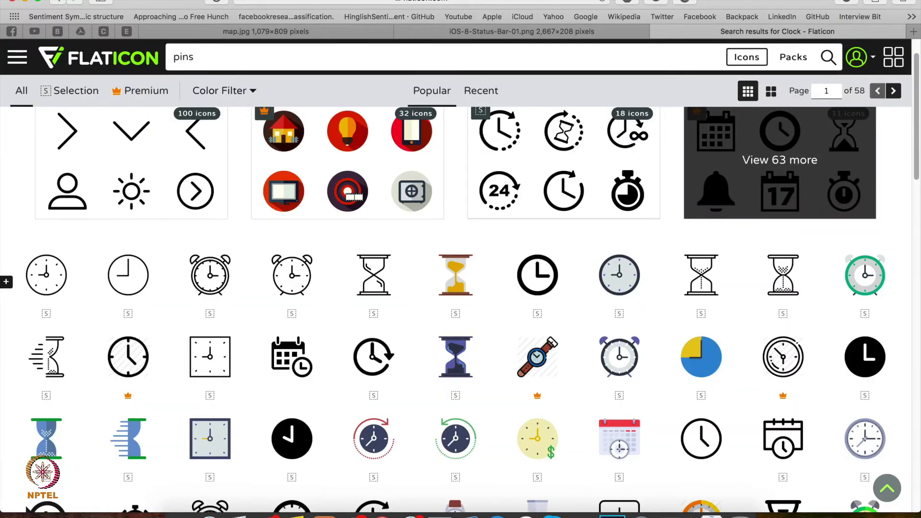
pyautogui.press('Return')
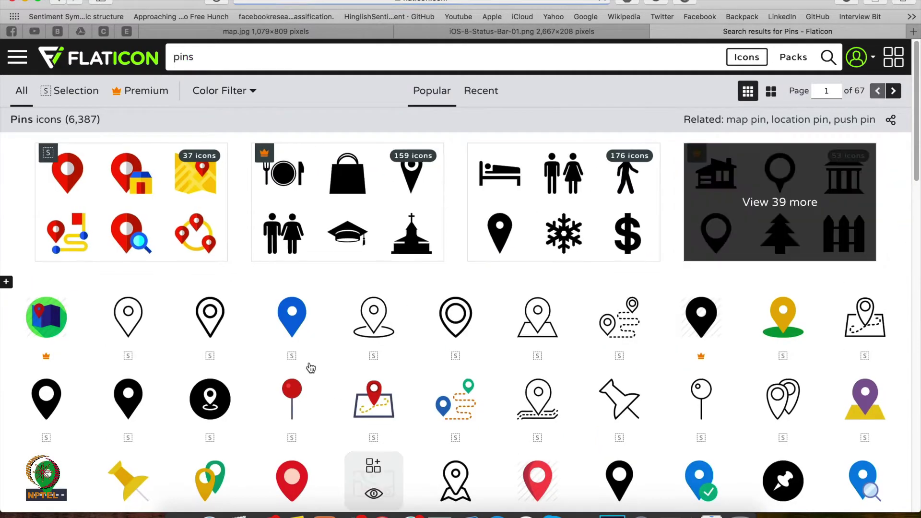
# - Download the blue Placeholder pin icon as a free 256 px PNG and return to the pins results
pyautogui.moveTo(292, 331)
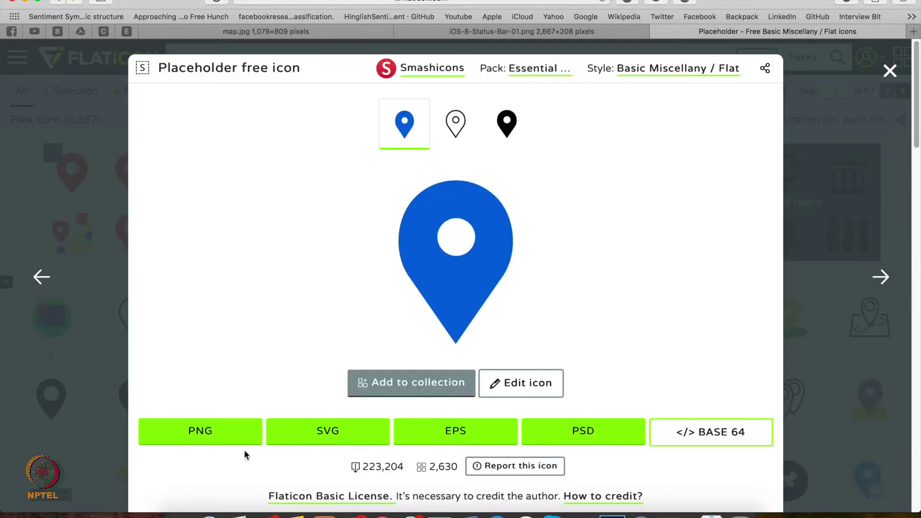
pyautogui.click(205, 438)
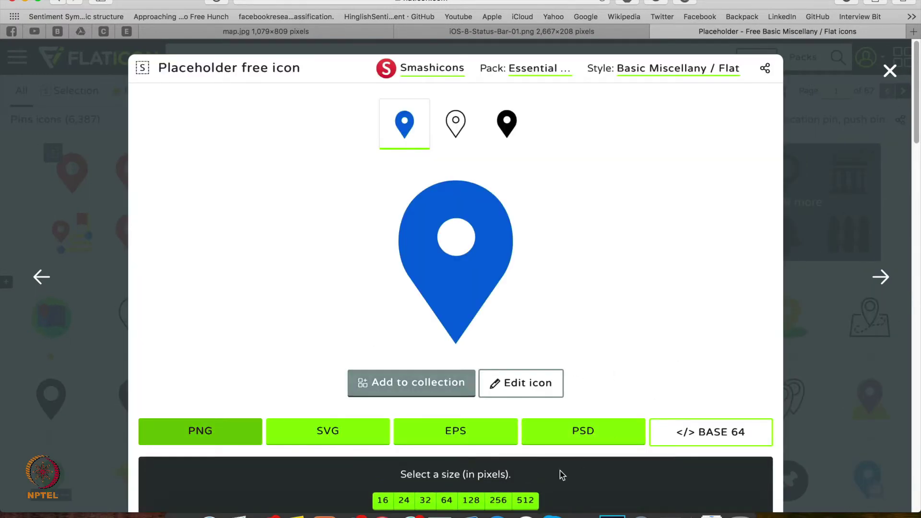
pyautogui.click(498, 500)
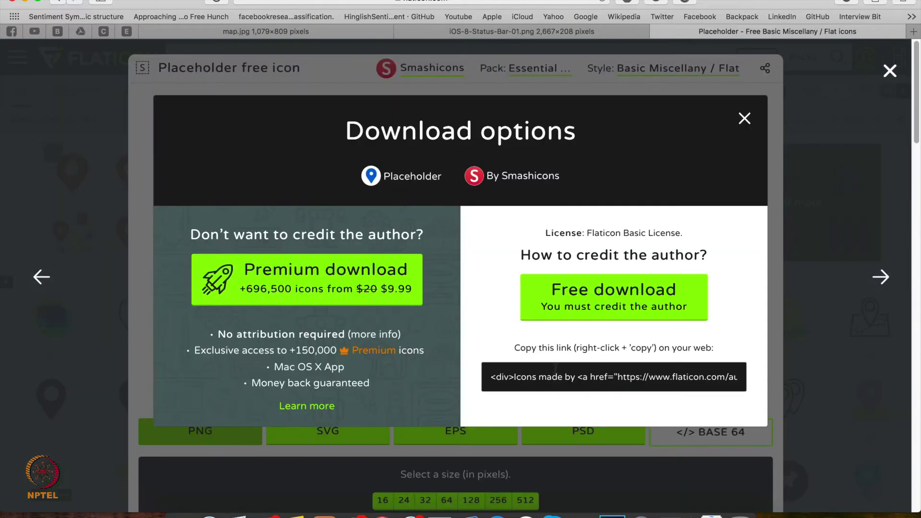
pyautogui.click(585, 290)
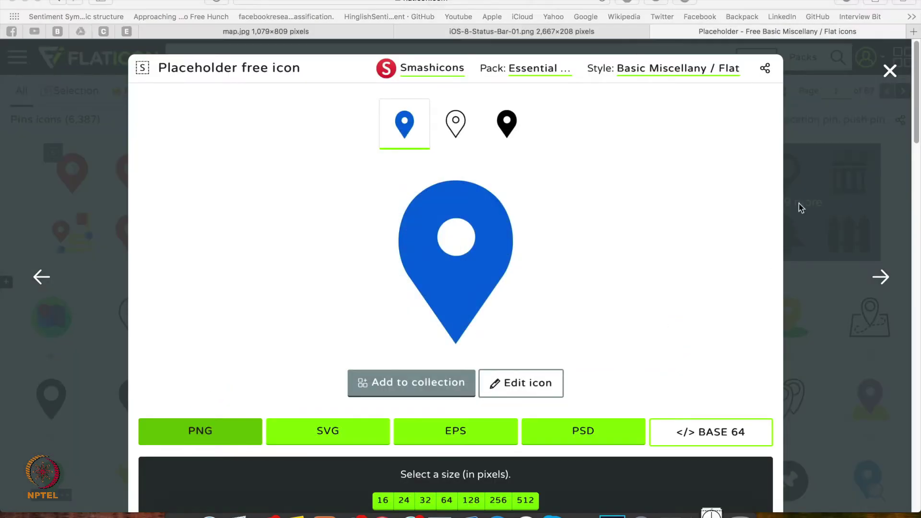
pyautogui.click(25, 9)
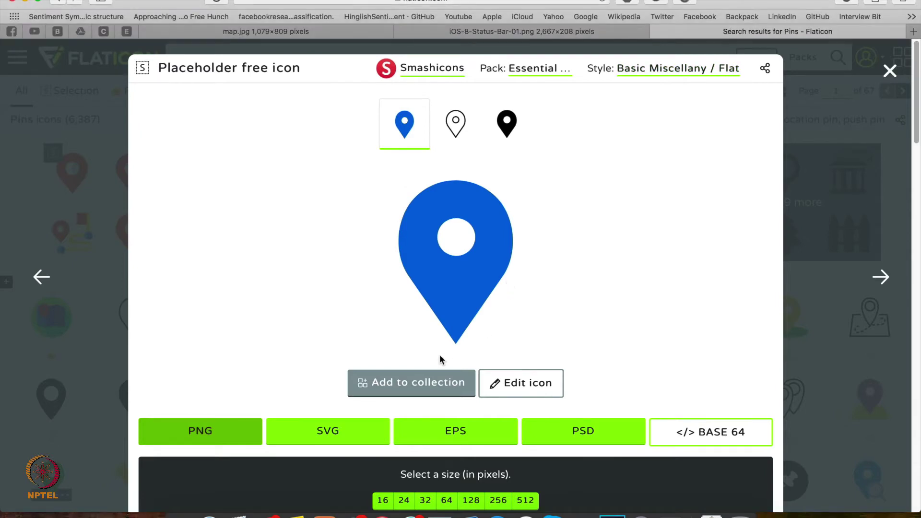
pyautogui.press('Escape')
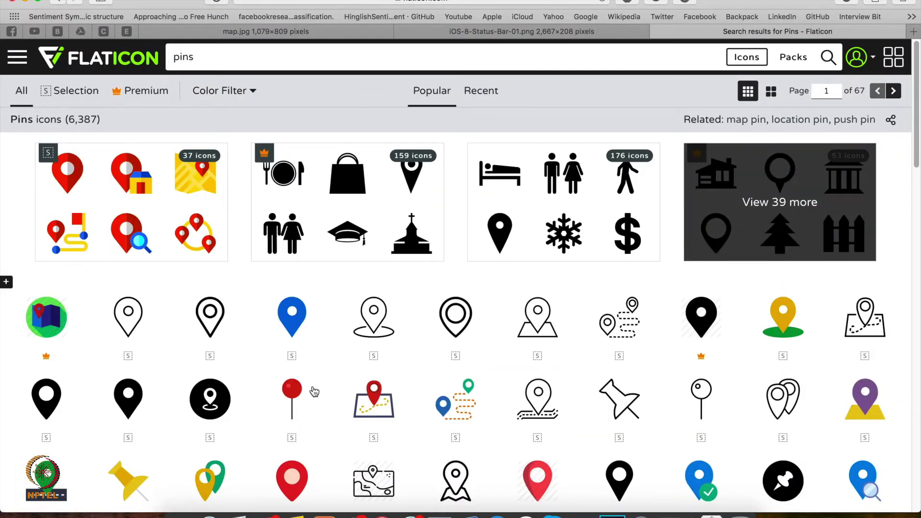
# - Download the red round-headed Pin icon as a free 256 px PNG and close its preview and details
pyautogui.click(294, 414)
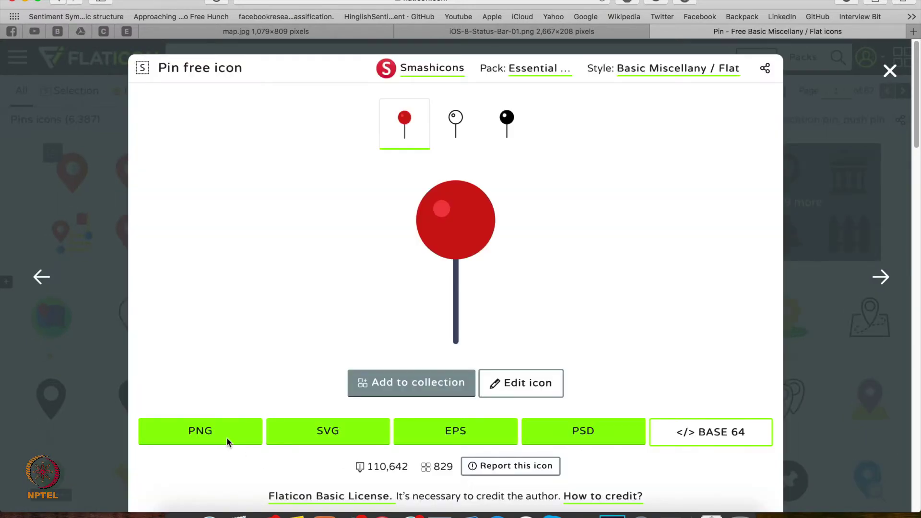
pyautogui.click(213, 437)
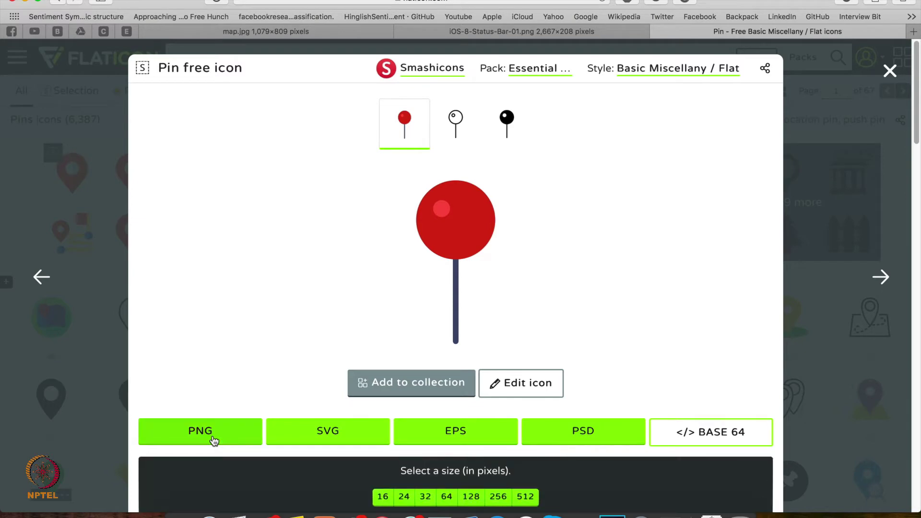
pyautogui.scroll(-3, 470, 333)
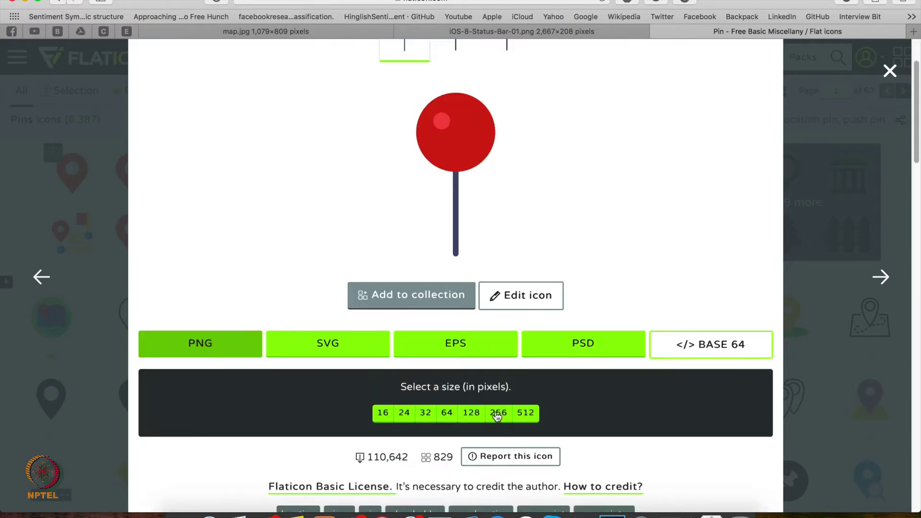
pyautogui.click(497, 414)
pyautogui.click(583, 299)
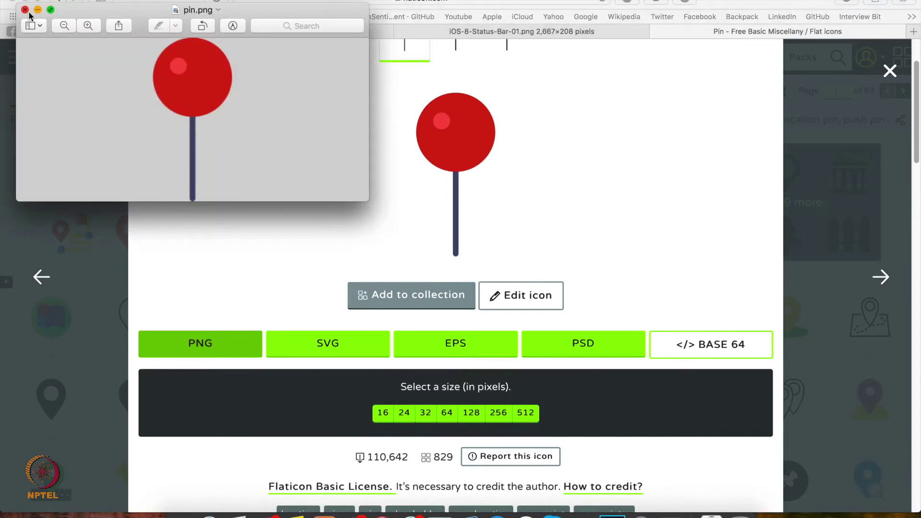
pyautogui.click(25, 10)
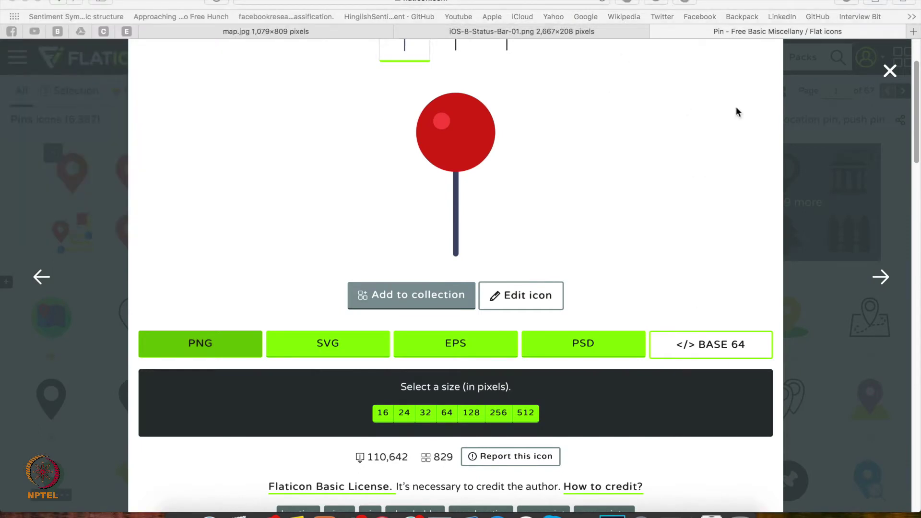
pyautogui.click(889, 72)
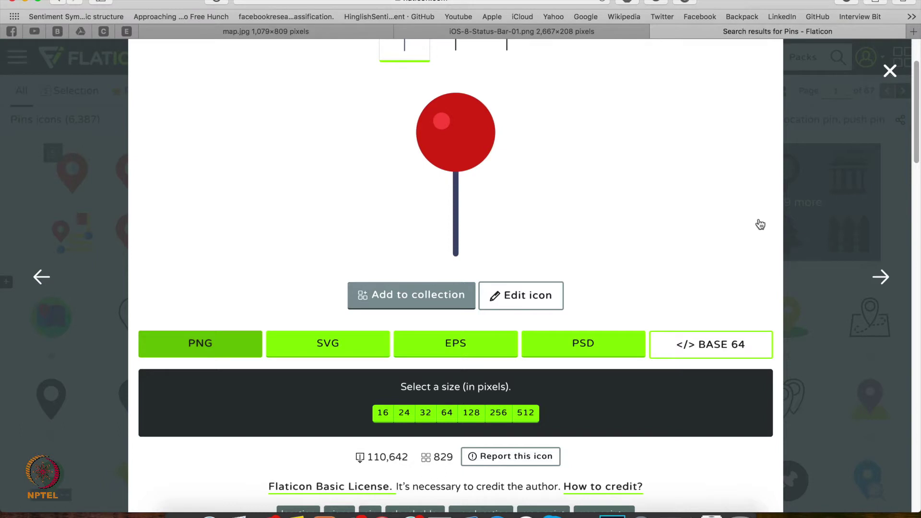
pyautogui.click(760, 225)
# - Replace the icon search term with "profile picture" and run the search
pyautogui.click(298, 65)
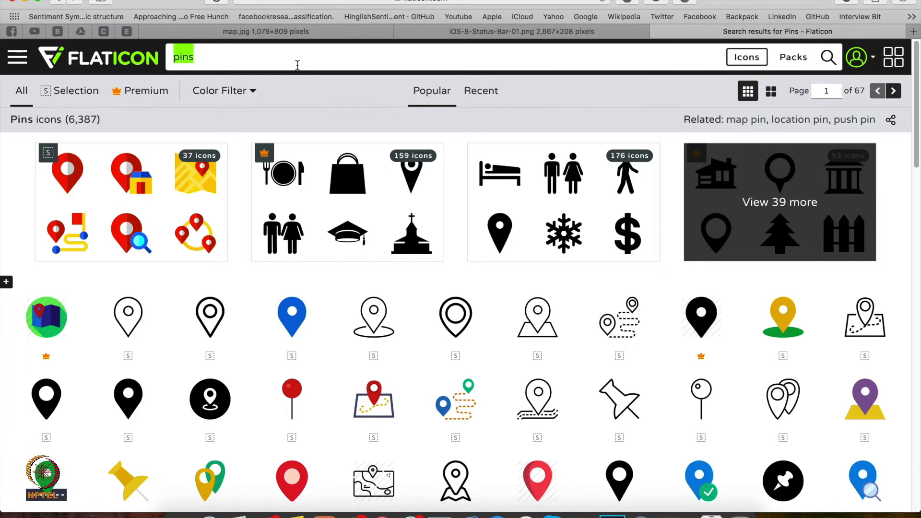
pyautogui.write('profile ')
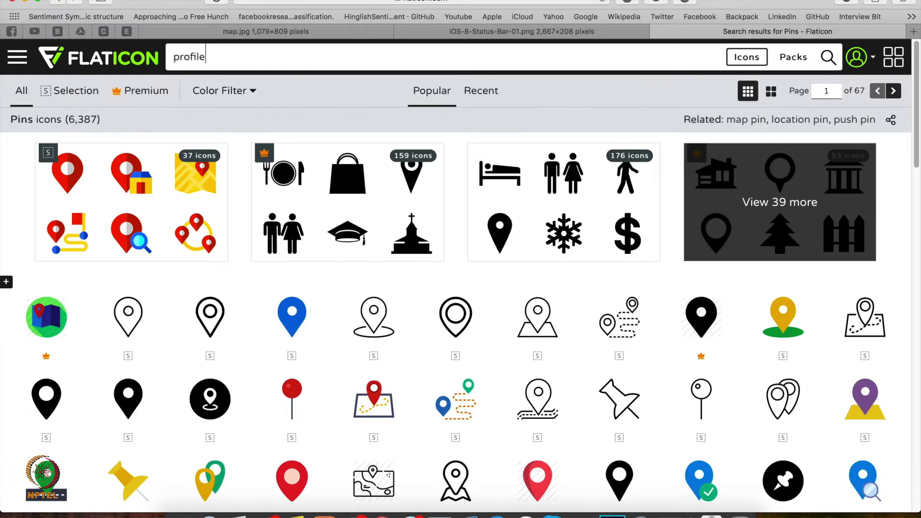
pyautogui.write('picture')
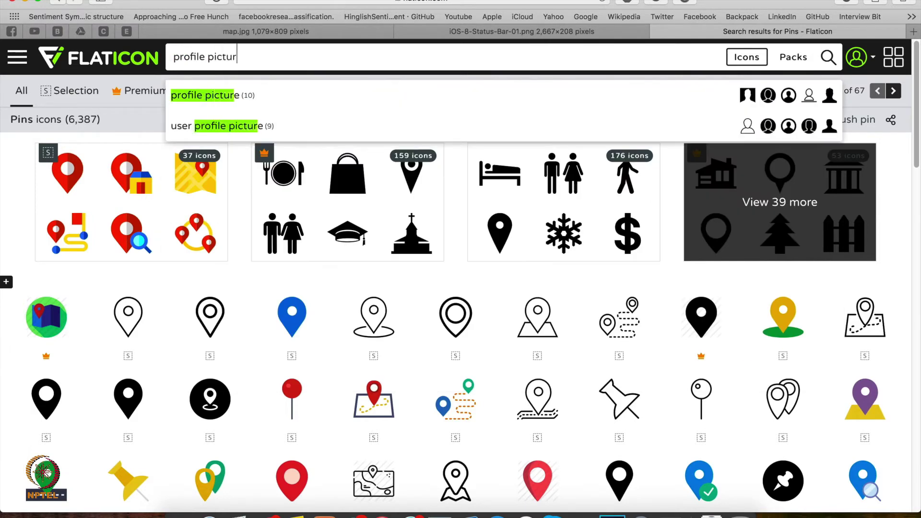
pyautogui.press('Return')
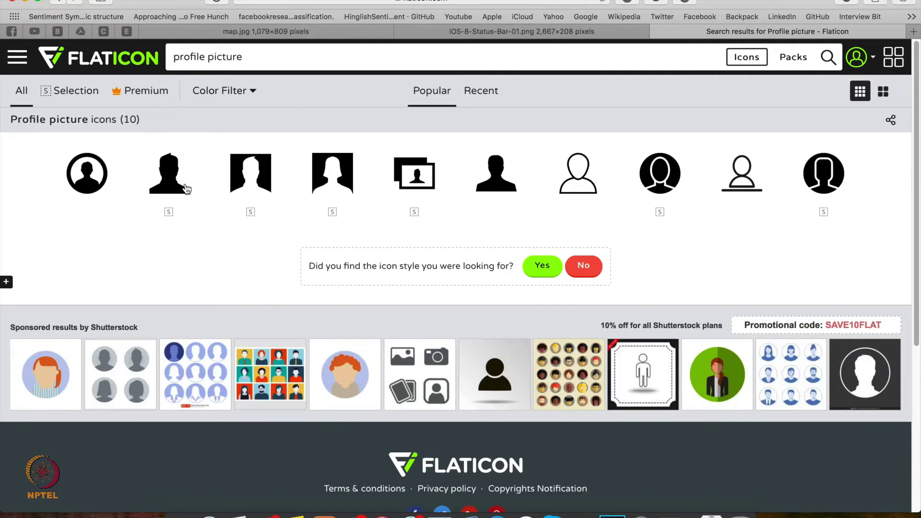
# - Download the black User Picture silhouette icon as a free 256 px PNG and close its preview and details
pyautogui.click(169, 186)
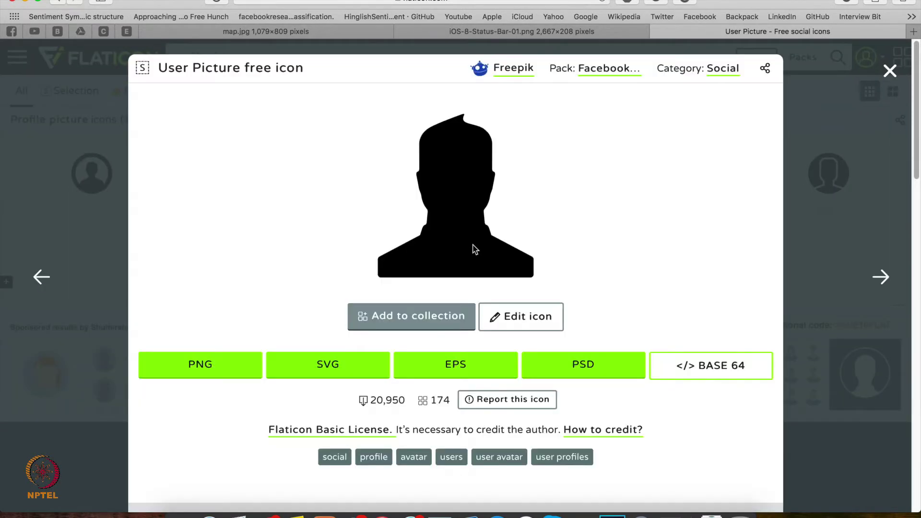
pyautogui.click(247, 365)
pyautogui.scroll(-2, 630, 280)
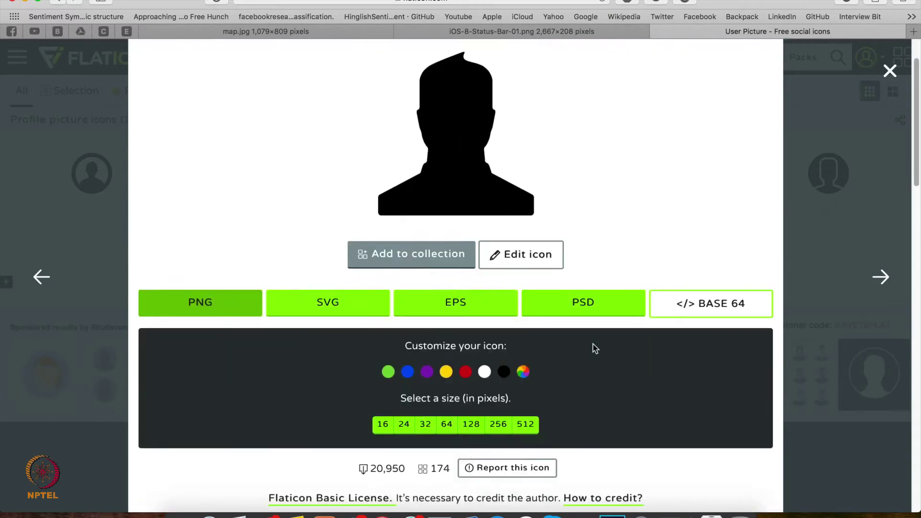
pyautogui.click(497, 428)
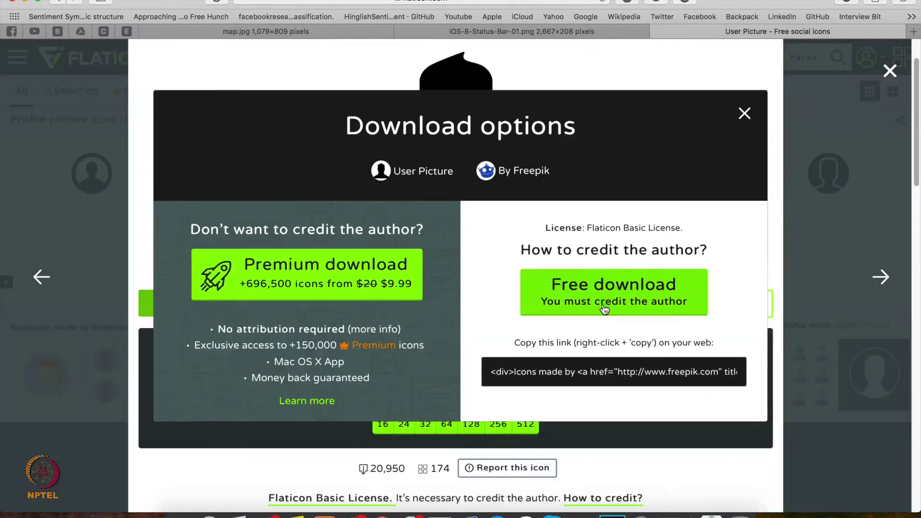
pyautogui.click(604, 307)
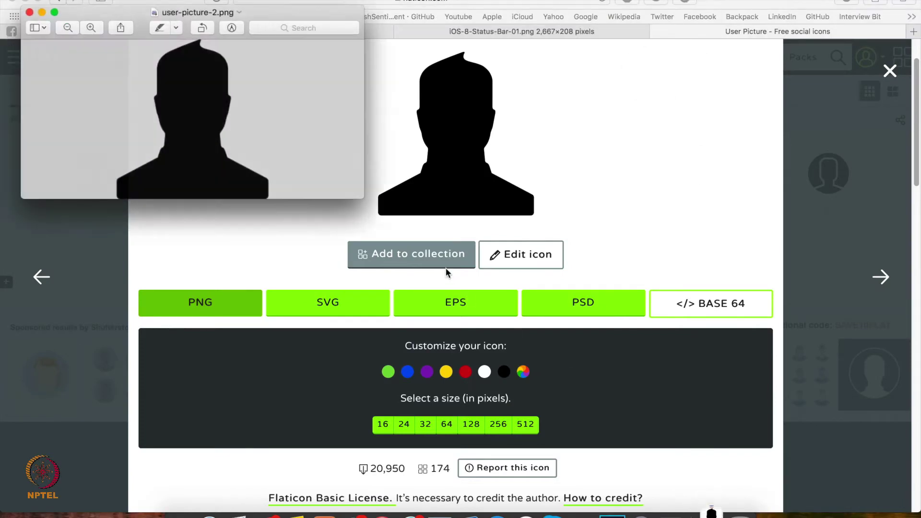
pyautogui.click(26, 11)
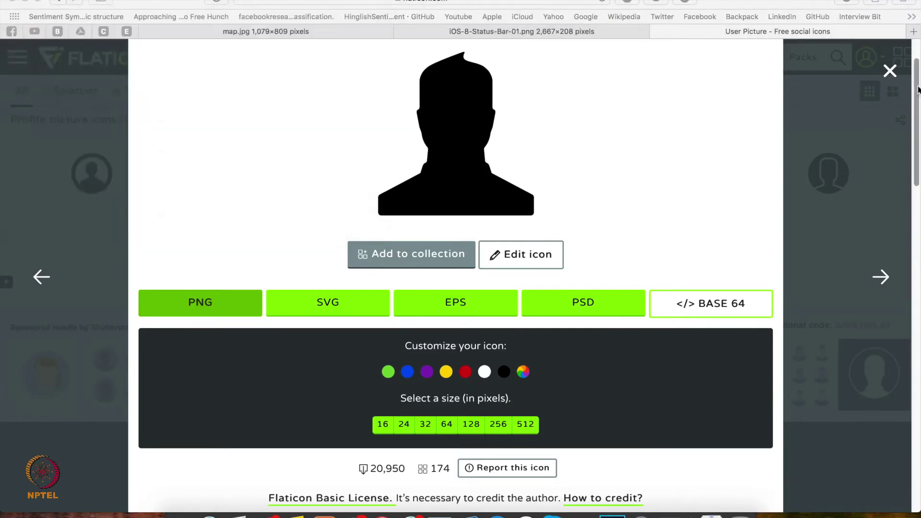
pyautogui.click(890, 72)
pyautogui.click(890, 72)
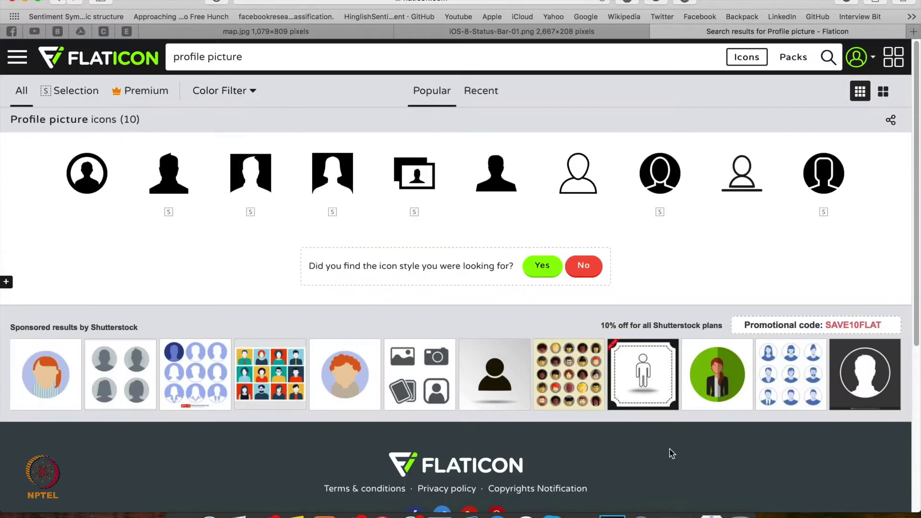
# - Switch to Photoshop and draw a white rectangle about 863 × 132 px across the upper part of the map
pyautogui.click(612, 515)
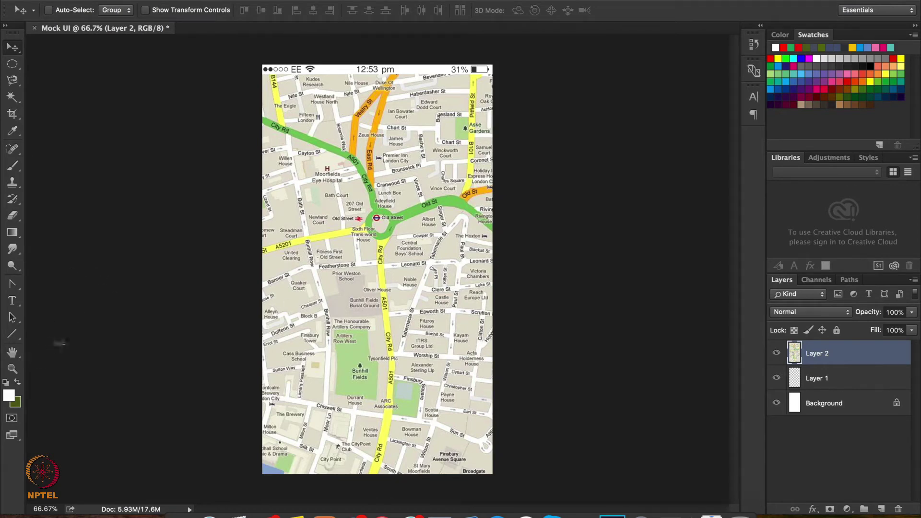
pyautogui.click(13, 334)
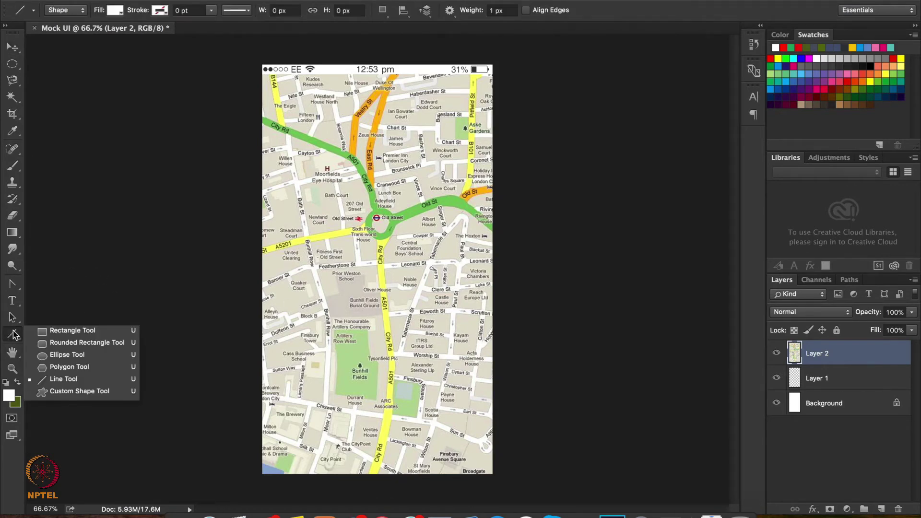
pyautogui.click(50, 332)
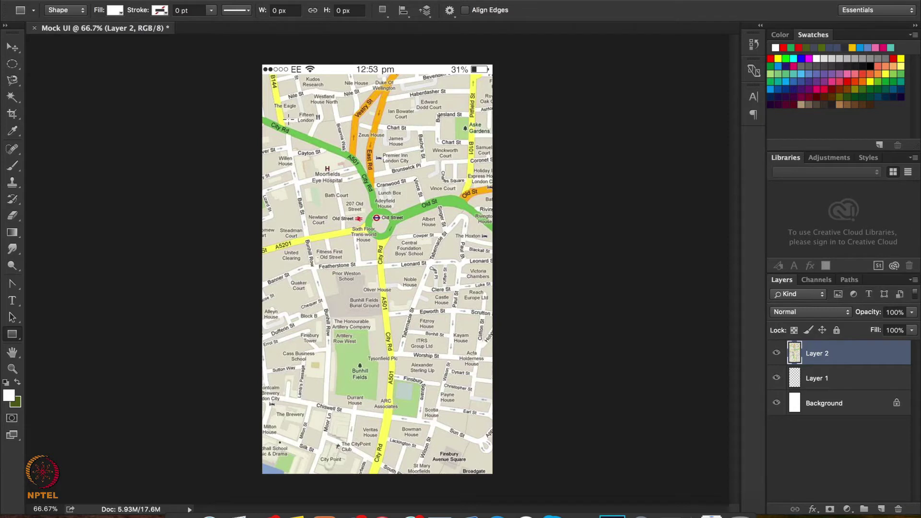
pyautogui.moveTo(288, 117); pyautogui.dragTo(472, 144)
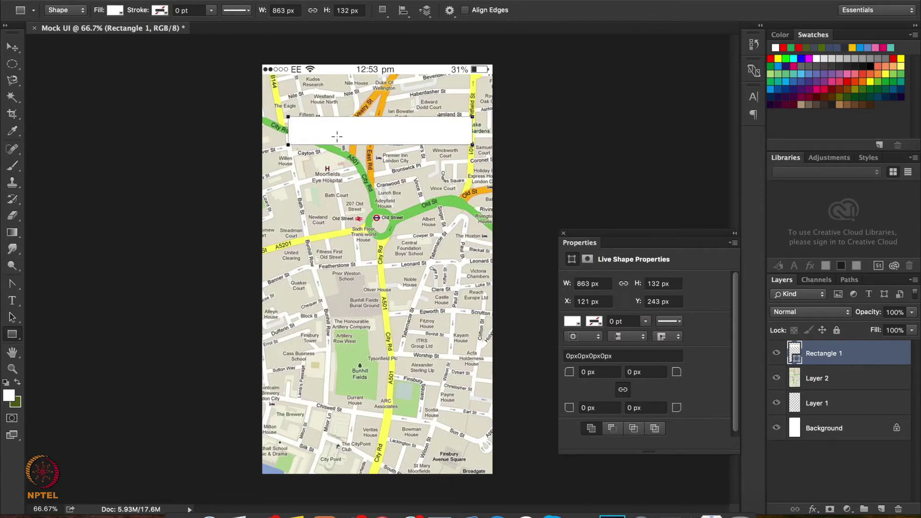
# - Enlarge the white rectangle to about 925 × 141 px and reposition it at about X 72 px, Y 231 px
pyautogui.click(12, 47)
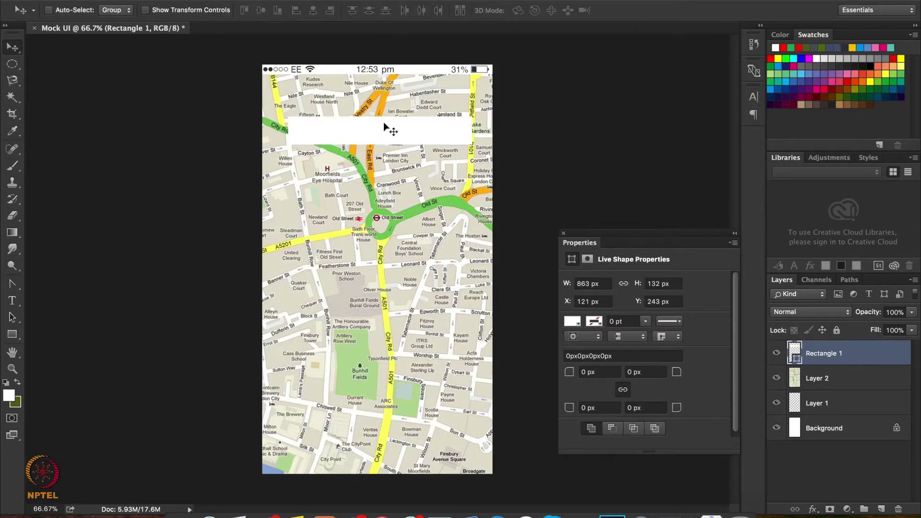
pyautogui.moveTo(392, 129); pyautogui.dragTo(386, 128)
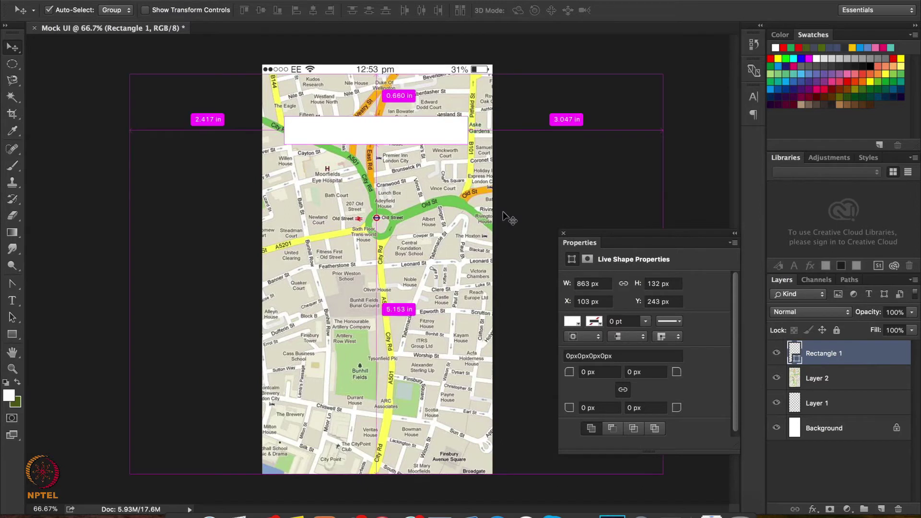
pyautogui.press('super+t')
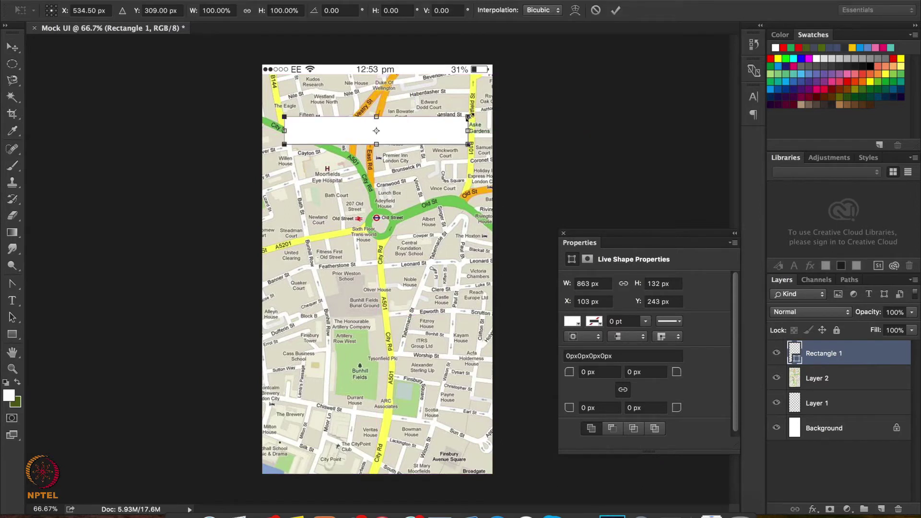
pyautogui.moveTo(469, 116); pyautogui.dragTo(482, 115)
pyautogui.press('Return')
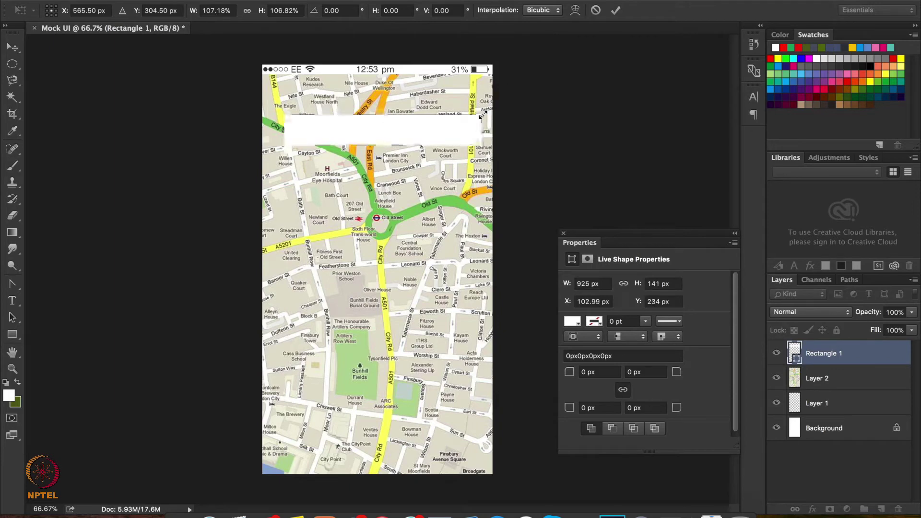
pyautogui.hotkey('shift', 'Left')
pyautogui.press('Left')
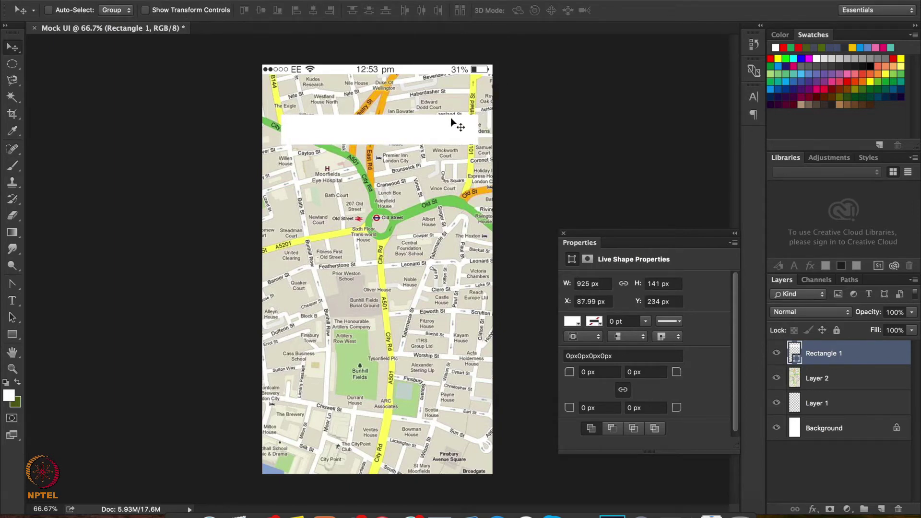
pyautogui.moveTo(451, 119); pyautogui.dragTo(447, 119)
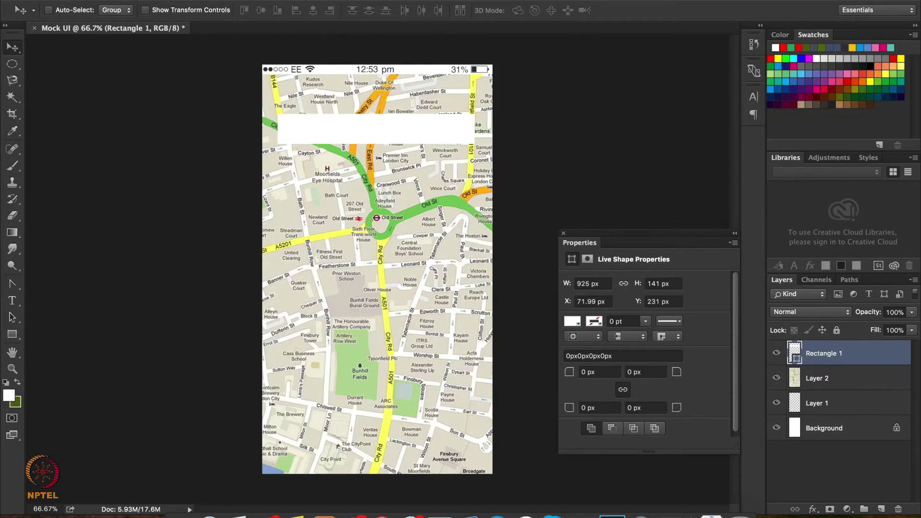
# - Add a drop shadow to the white rectangle with a distance of about 15 px
pyautogui.click(211, 0)
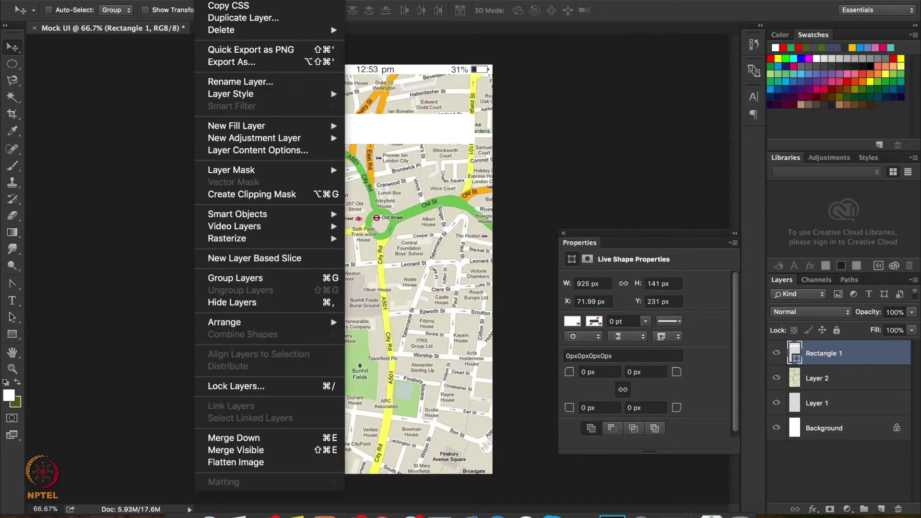
pyautogui.moveTo(229, 93)
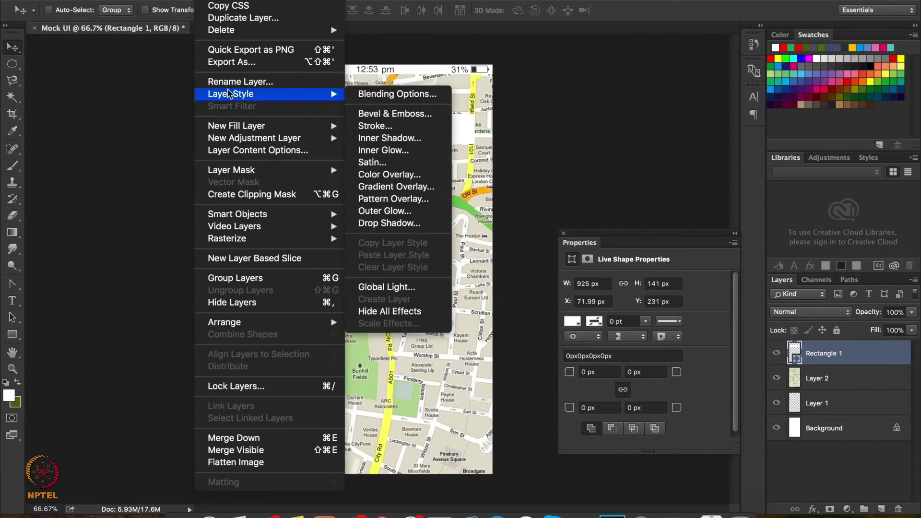
pyautogui.click(364, 96)
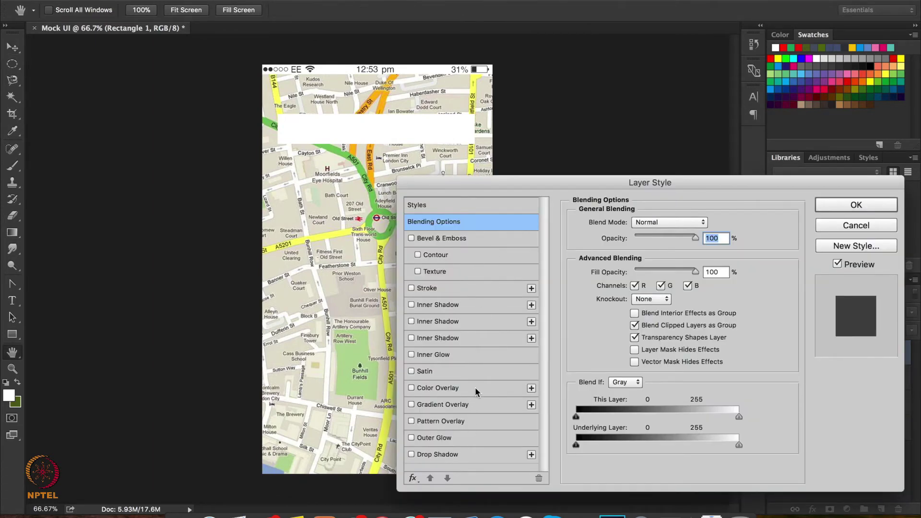
pyautogui.click(475, 458)
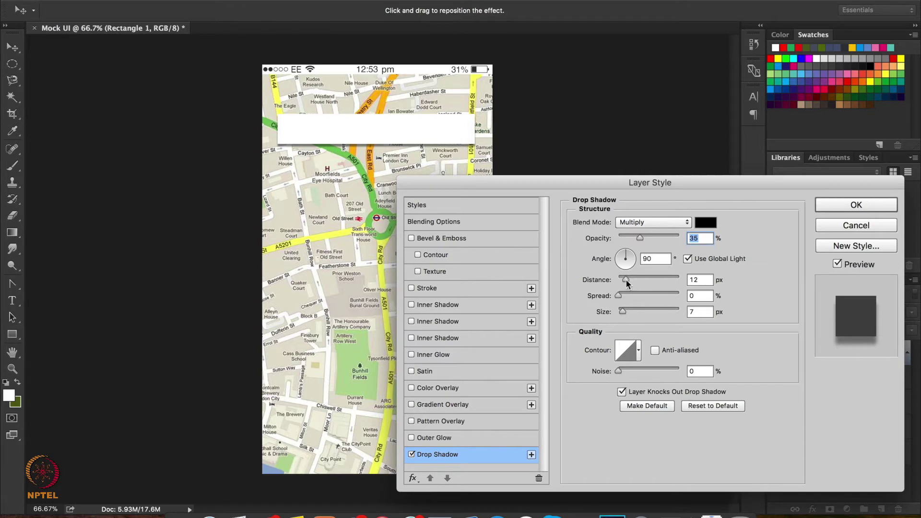
pyautogui.moveTo(626, 278); pyautogui.dragTo(628, 282)
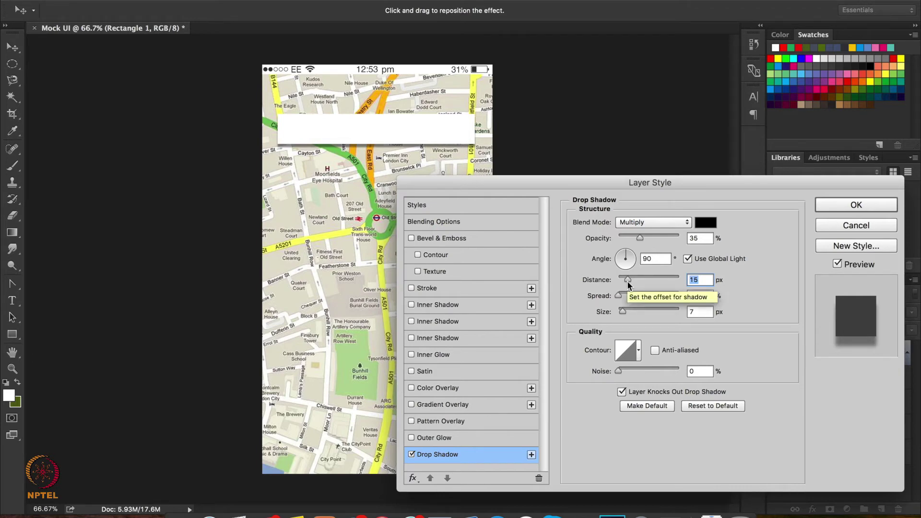
pyautogui.click(850, 206)
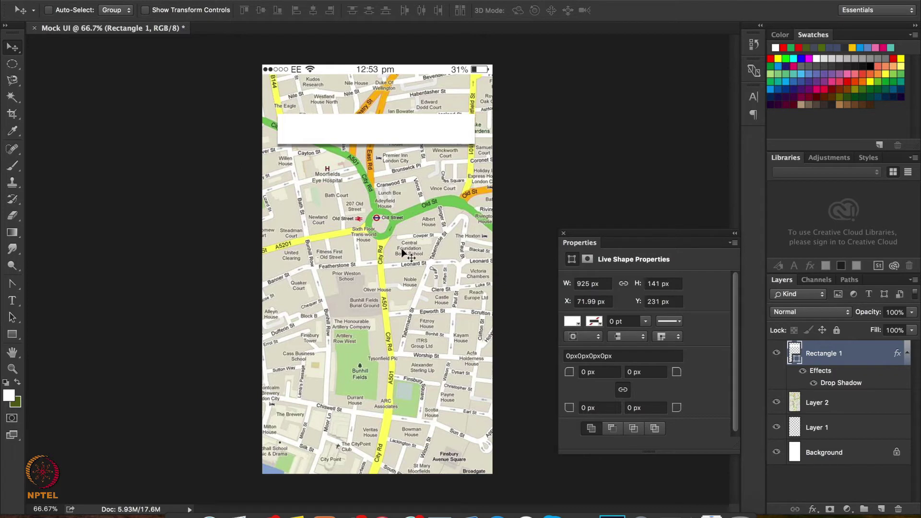
# - Add the text "Where to?" in a compact text box and position it in the middle of the white rectangle
pyautogui.click(12, 300)
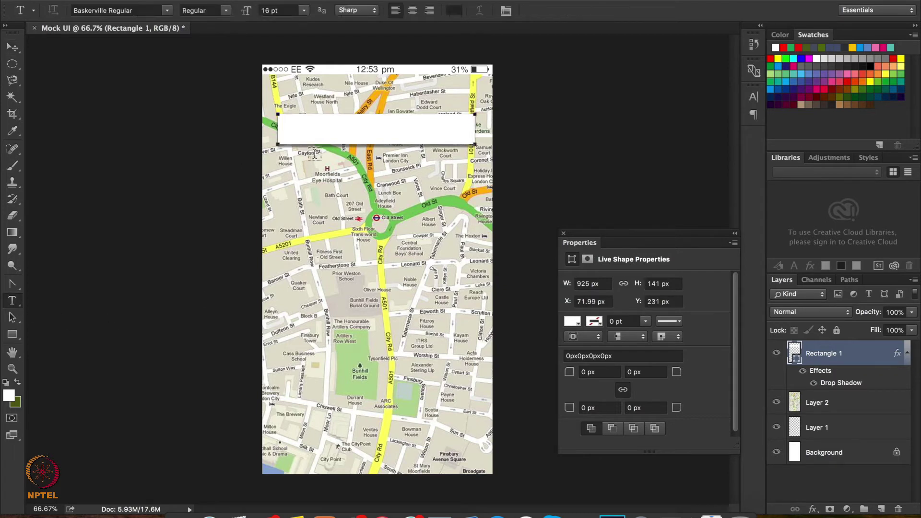
pyautogui.click(294, 119)
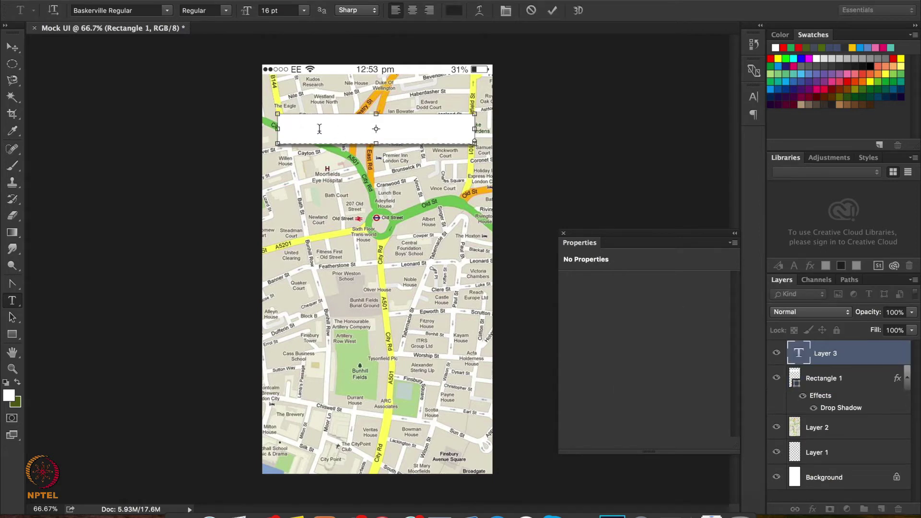
pyautogui.write('W here to')
pyautogui.moveTo(474, 130); pyautogui.dragTo(315, 128)
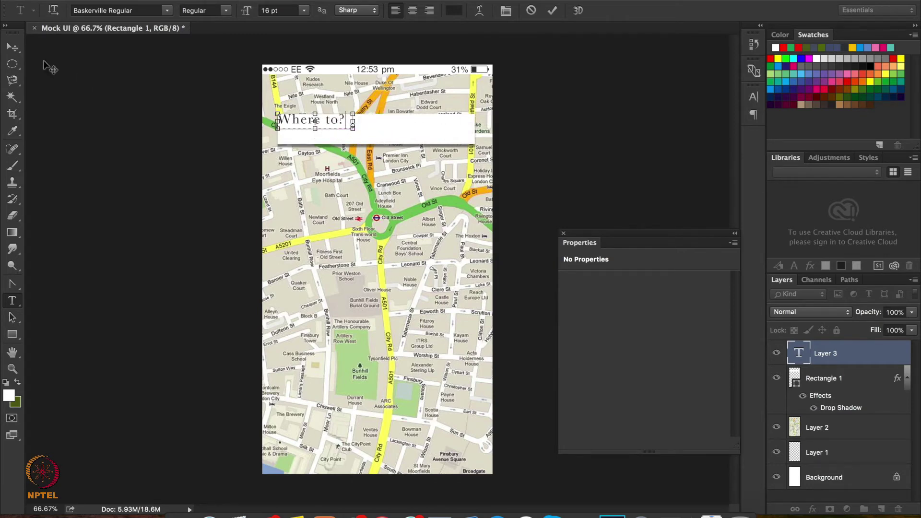
pyautogui.click(12, 47)
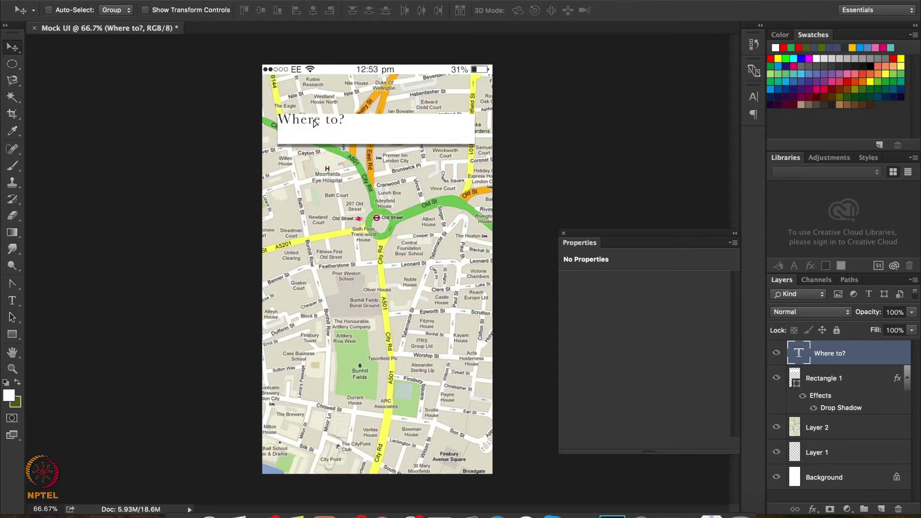
pyautogui.moveTo(315, 123); pyautogui.dragTo(370, 133)
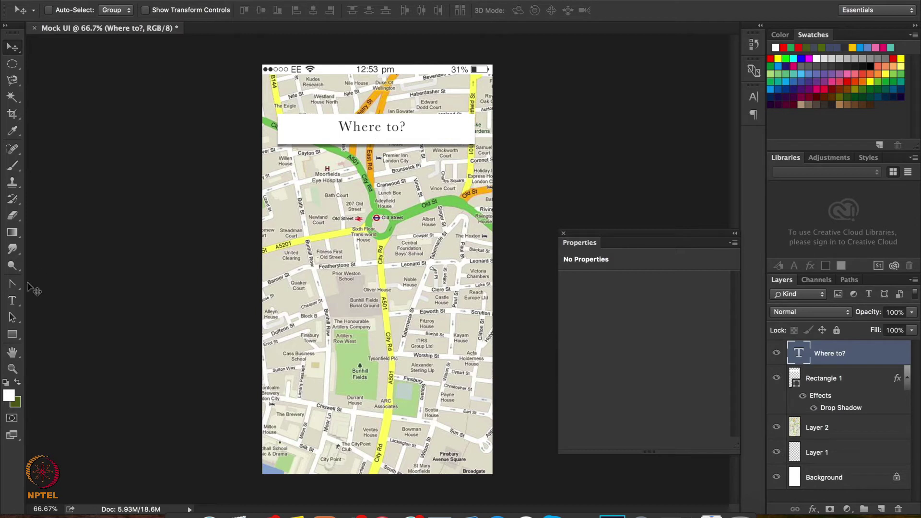
# - Change the font of the "Where to?" text to Arial Regular
pyautogui.click(12, 300)
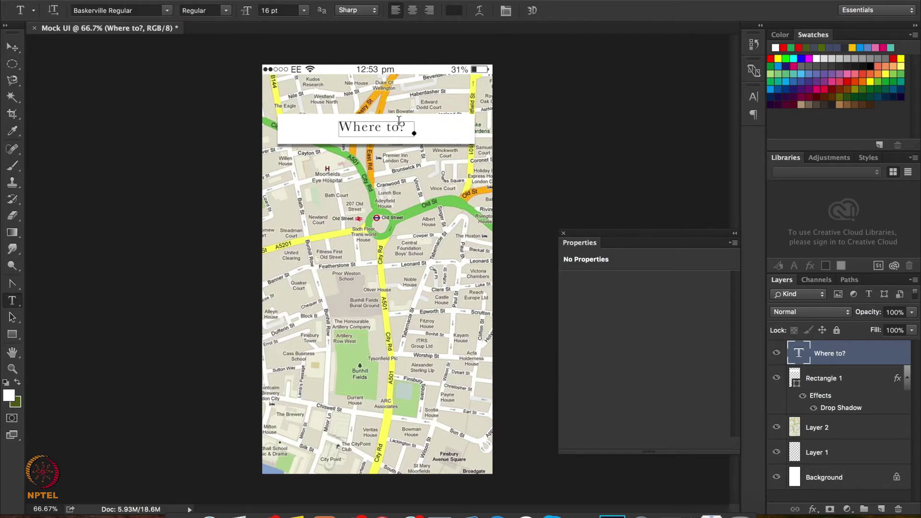
pyautogui.tripleClick(384, 128)
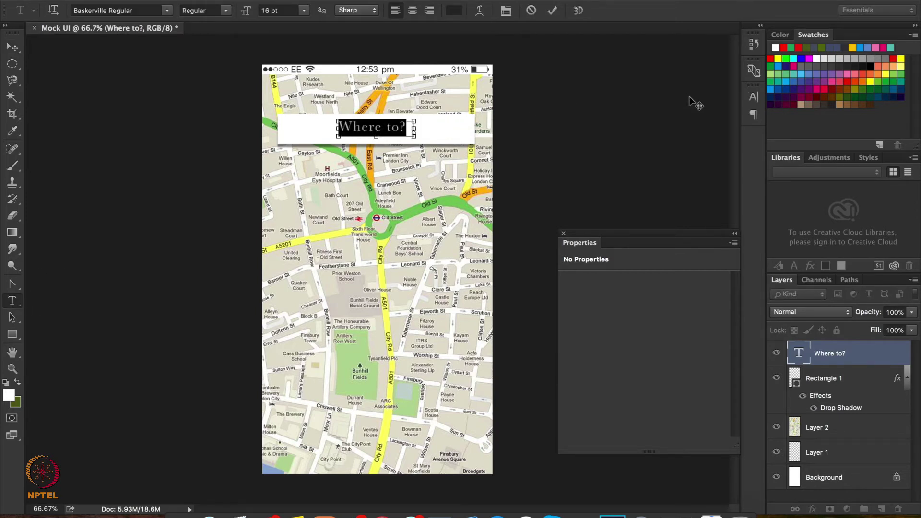
pyautogui.click(754, 98)
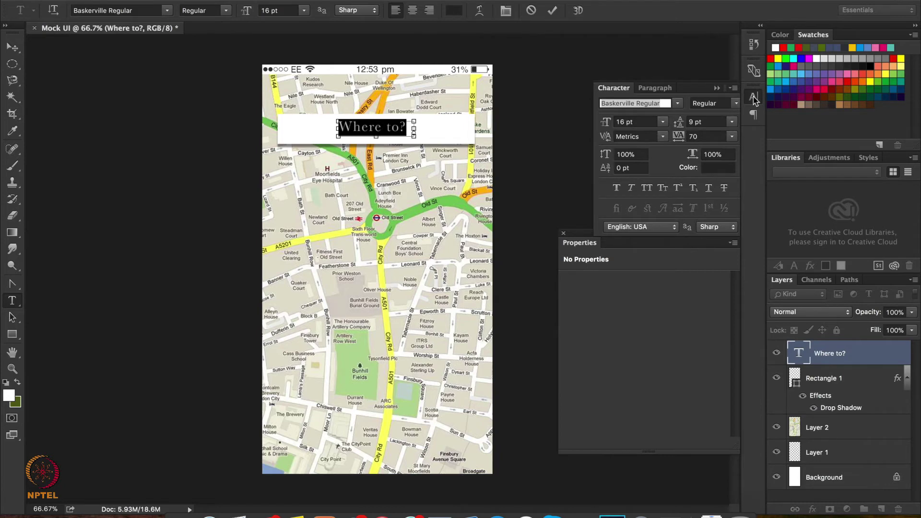
pyautogui.click(678, 104)
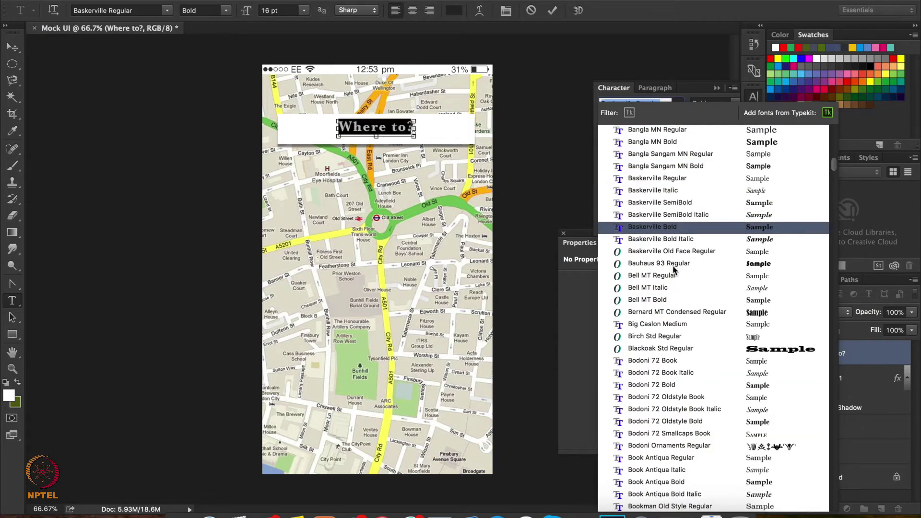
pyautogui.scroll(15, 671, 247)
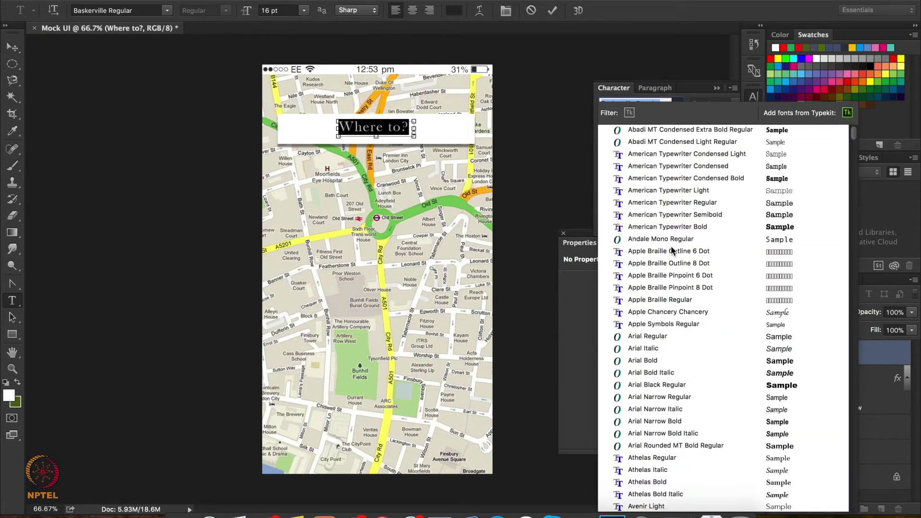
pyautogui.click(657, 339)
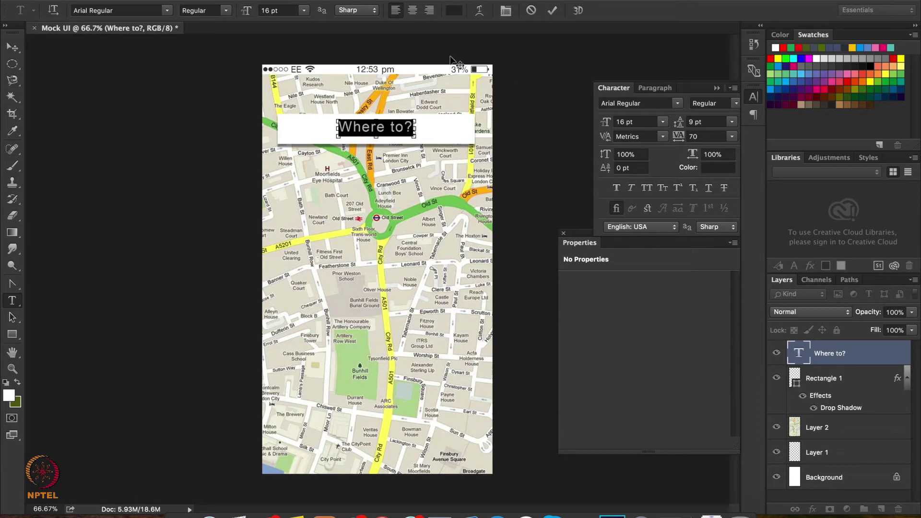
# - Set the "Where to?" text colour to grey 737373 and commit the text edit
pyautogui.click(454, 13)
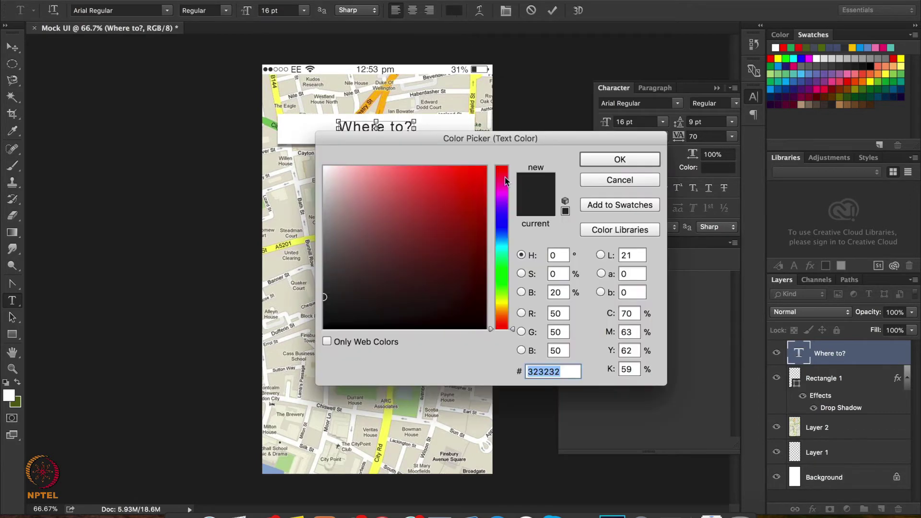
pyautogui.moveTo(327, 295); pyautogui.dragTo(319, 255)
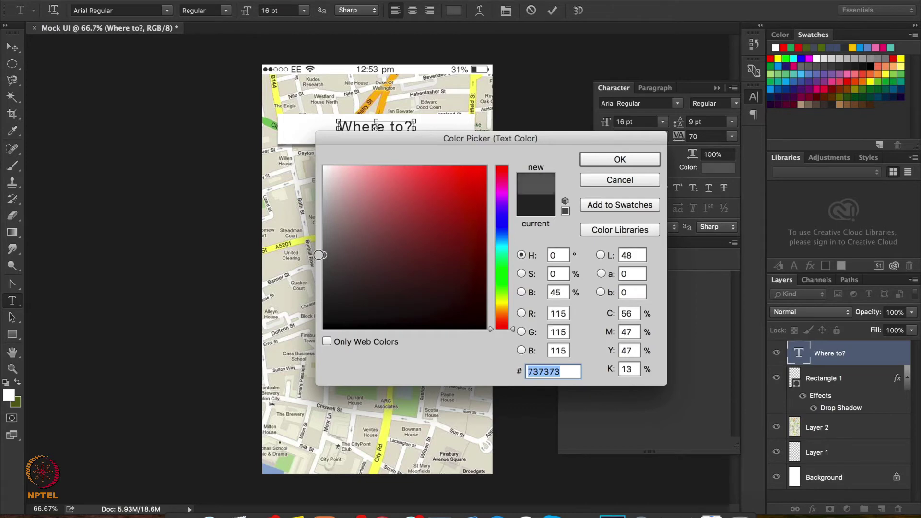
pyautogui.click(622, 160)
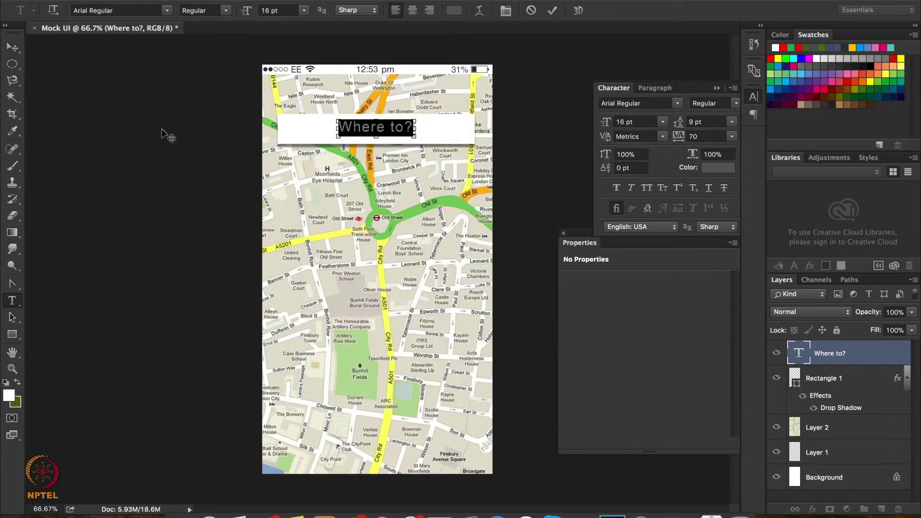
pyautogui.click(12, 47)
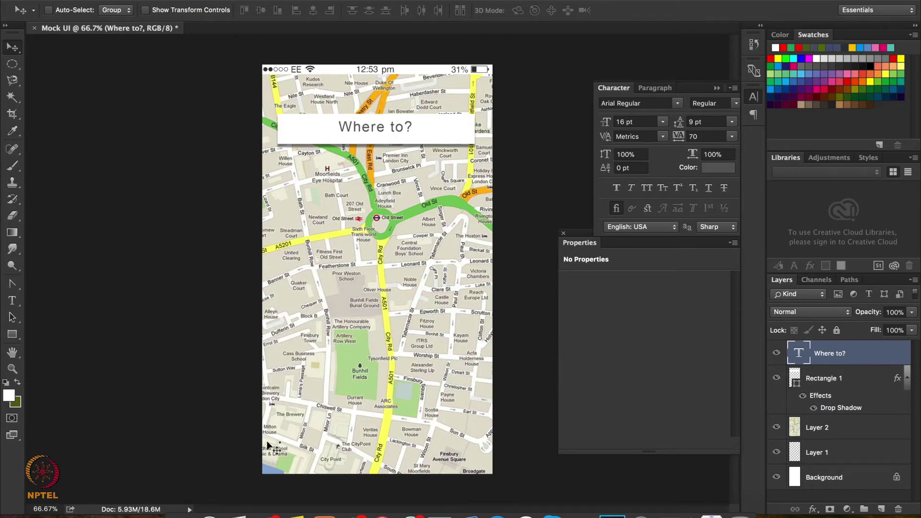
# - Open time.png from the Downloads folder in Finder, copy the clock image and paste it into the Photoshop mock UI
pyautogui.click(181, 514)
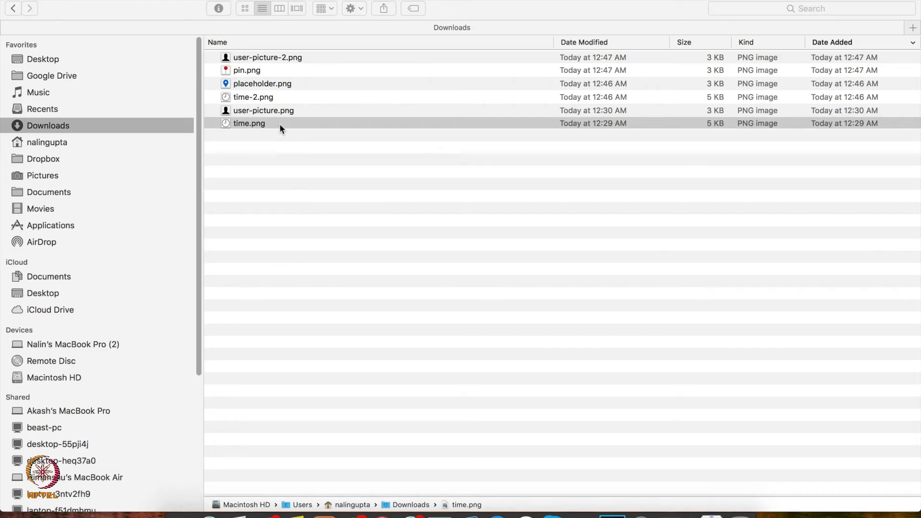
pyautogui.doubleClick(280, 123)
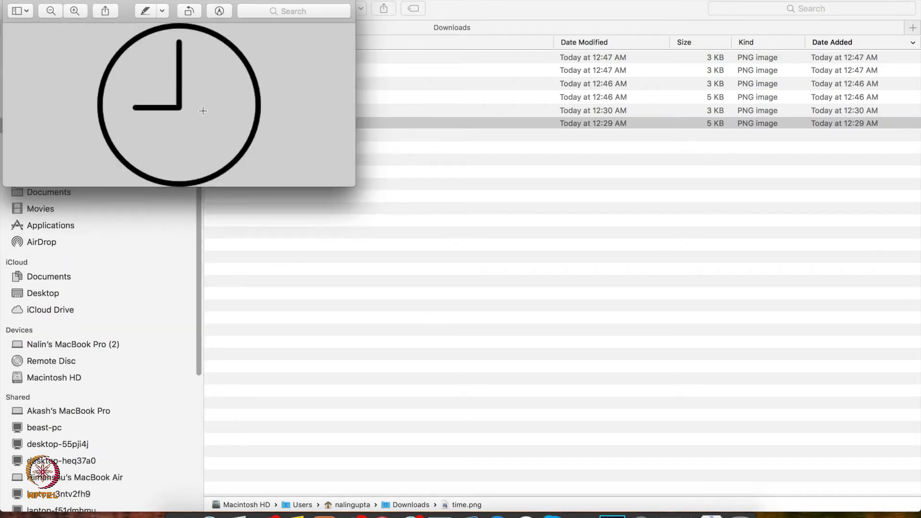
pyautogui.click(499, 515)
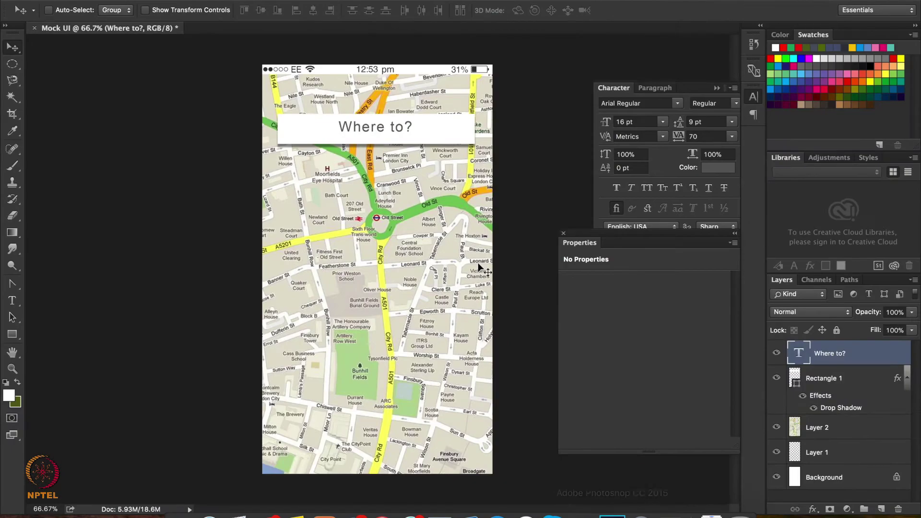
pyautogui.press('super+v')
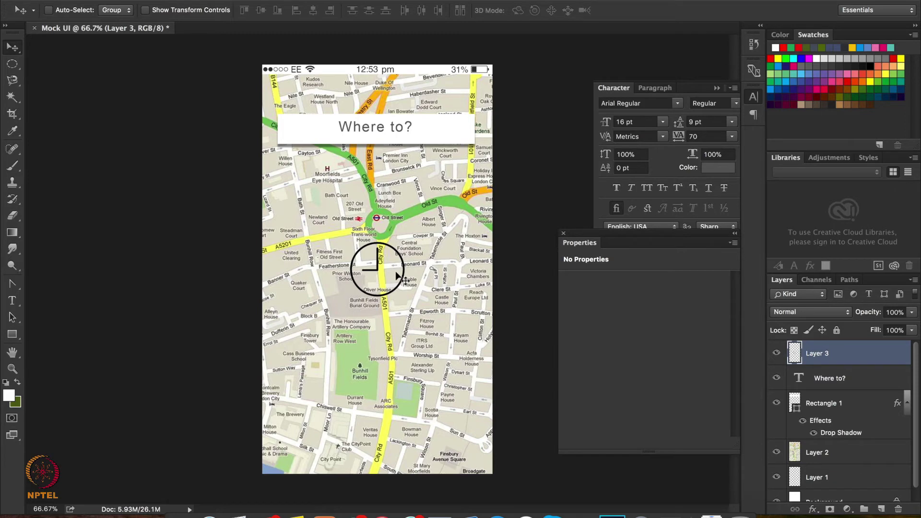
# - Scale the clock icon to about 40% and place it inside the white search bar, to the right of "Where to?"
pyautogui.press('super+t')
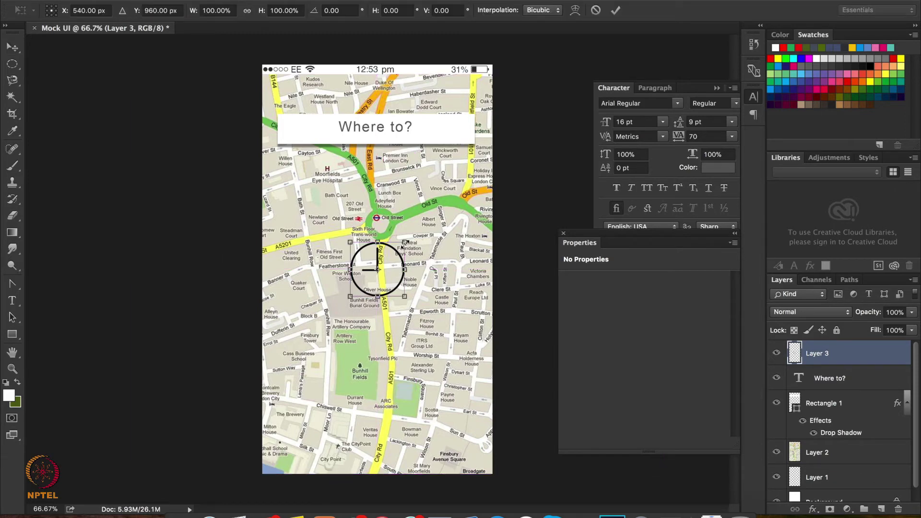
pyautogui.moveTo(405, 242); pyautogui.dragTo(375, 277)
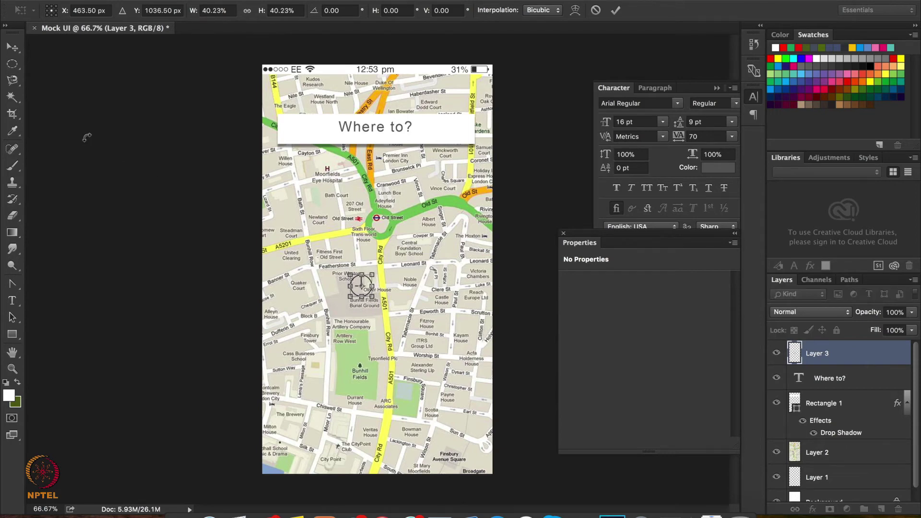
pyautogui.click(12, 49)
pyautogui.press('Return')
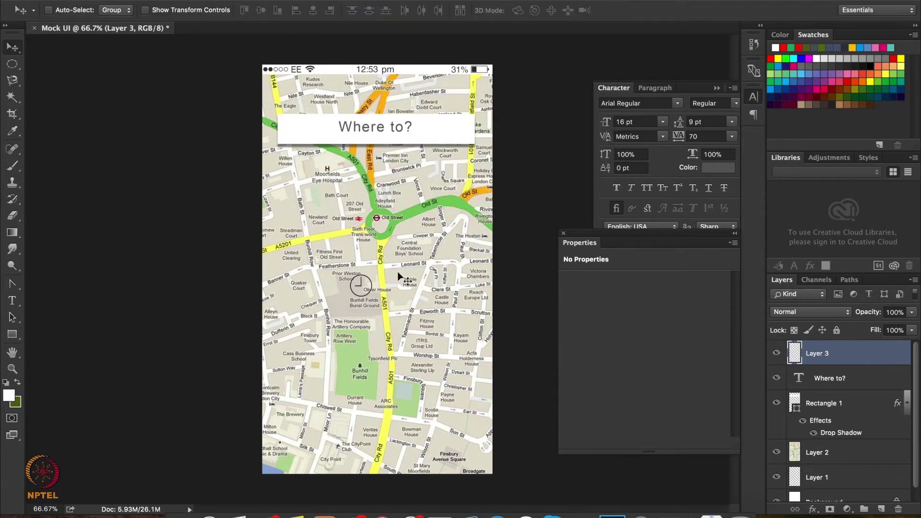
pyautogui.moveTo(362, 286); pyautogui.dragTo(460, 132)
pyautogui.hotkey('ctrl', 't')
pyautogui.press('Return')
# - Open pin.png from Downloads in Finder, copy it, paste it into the Photoshop mock UI and put its layer in a group
pyautogui.click(197, 511)
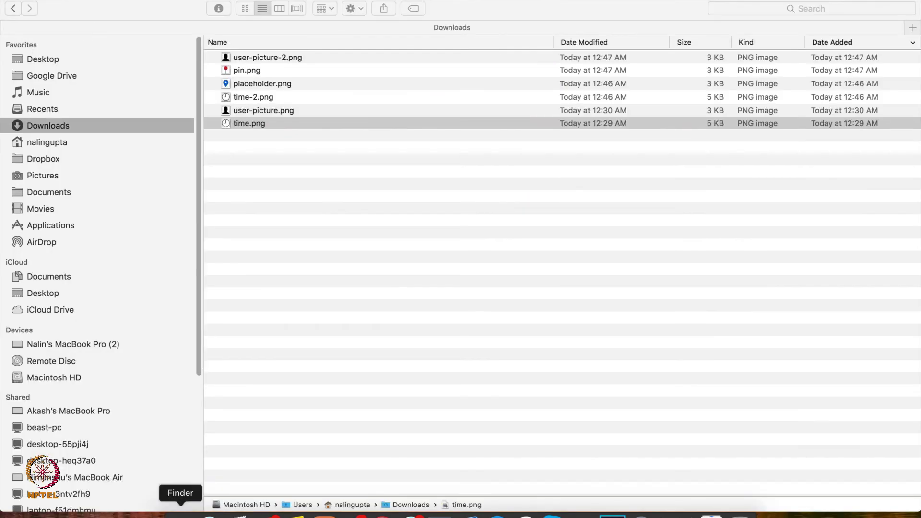
pyautogui.doubleClick(253, 73)
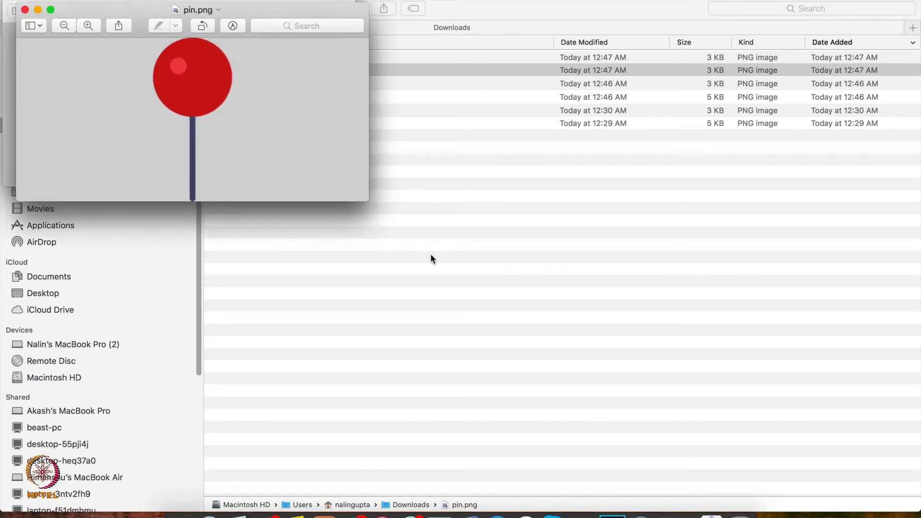
pyautogui.click(619, 513)
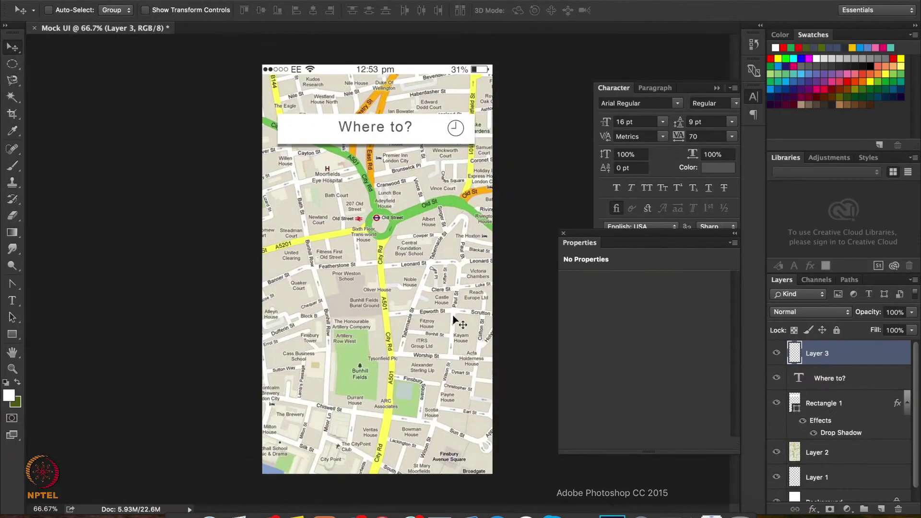
pyautogui.press('super+v')
pyautogui.press('super+g')
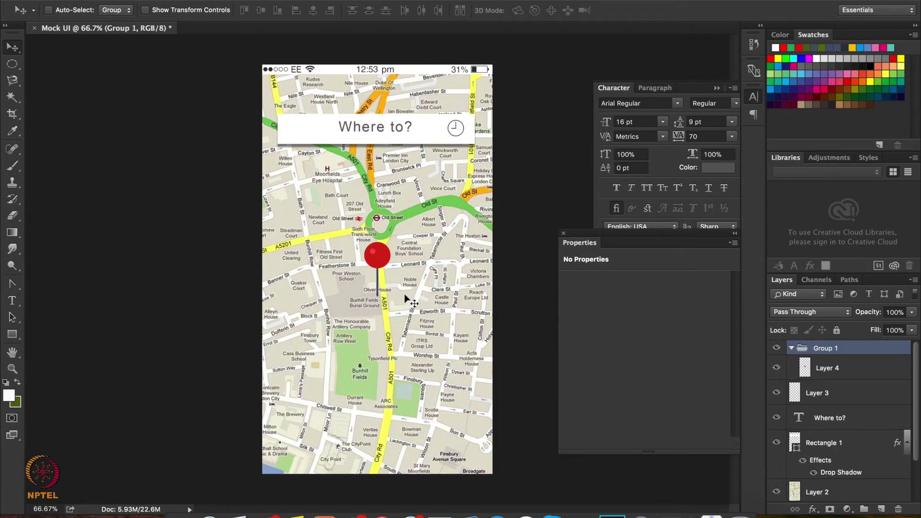
# - Scale the red pin down to less than half size and place it on the map just above Leonard St
pyautogui.press('super+t')
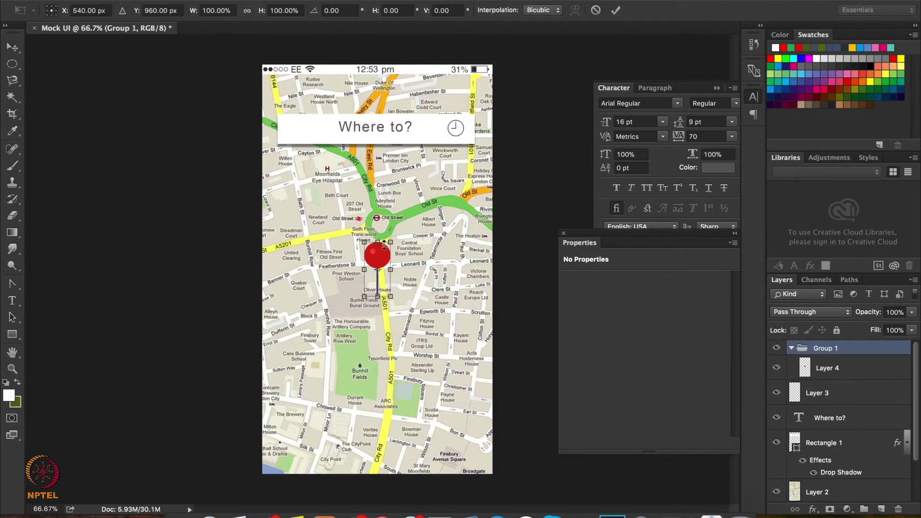
pyautogui.moveTo(394, 237); pyautogui.dragTo(409, 250)
pyautogui.press('Return')
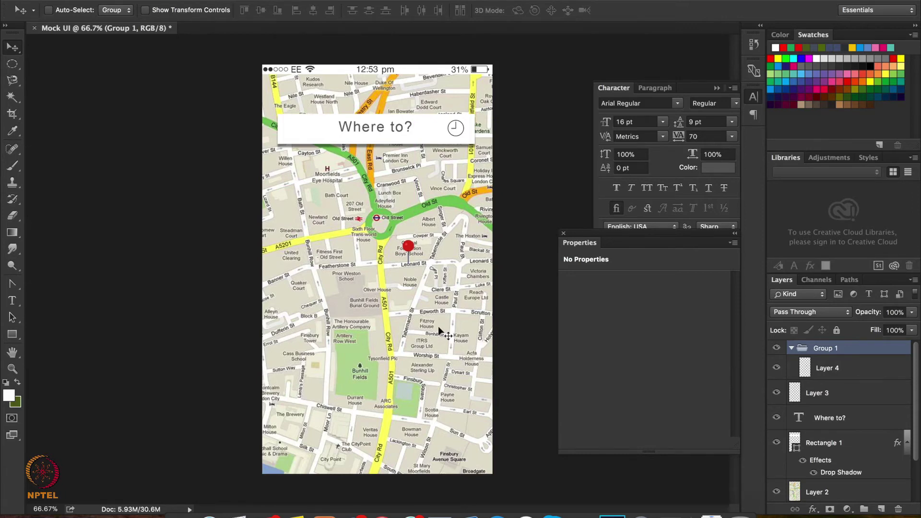
# - Copy placeholder.png from Downloads in Finder, paste it above the red pin's layer in Photoshop, and place it at reduced size near Newland Court
pyautogui.hotkey('alt', '[')
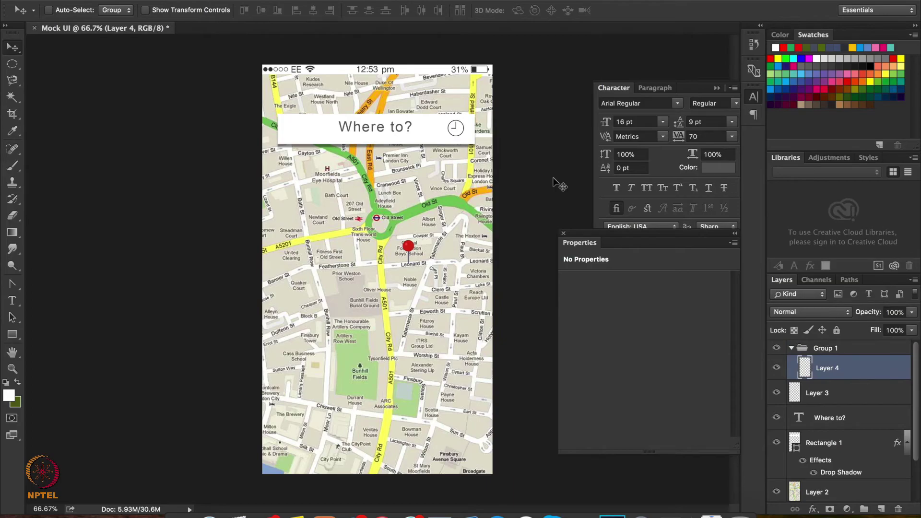
pyautogui.click(191, 514)
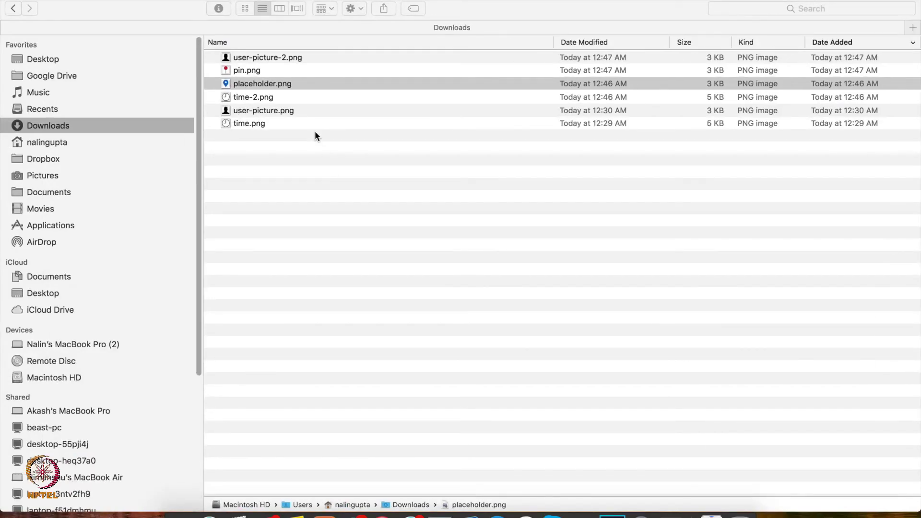
pyautogui.doubleClick(273, 83)
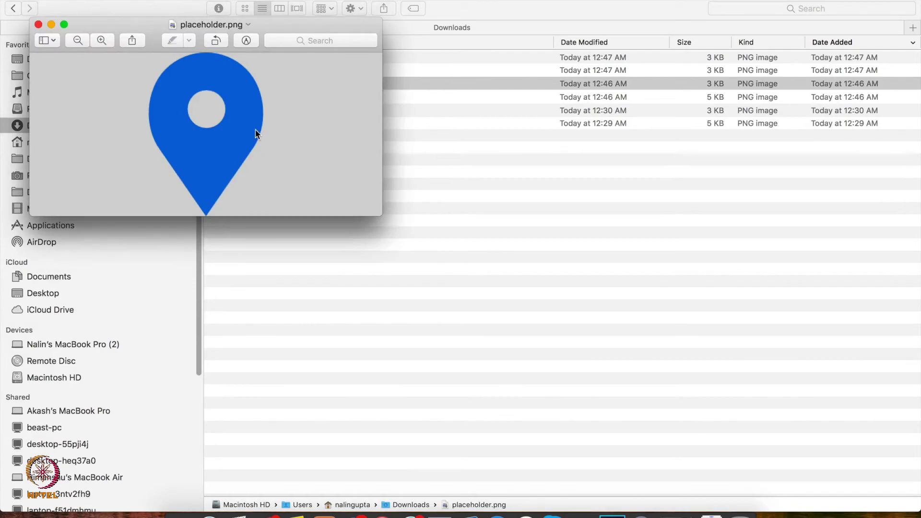
pyautogui.click(594, 514)
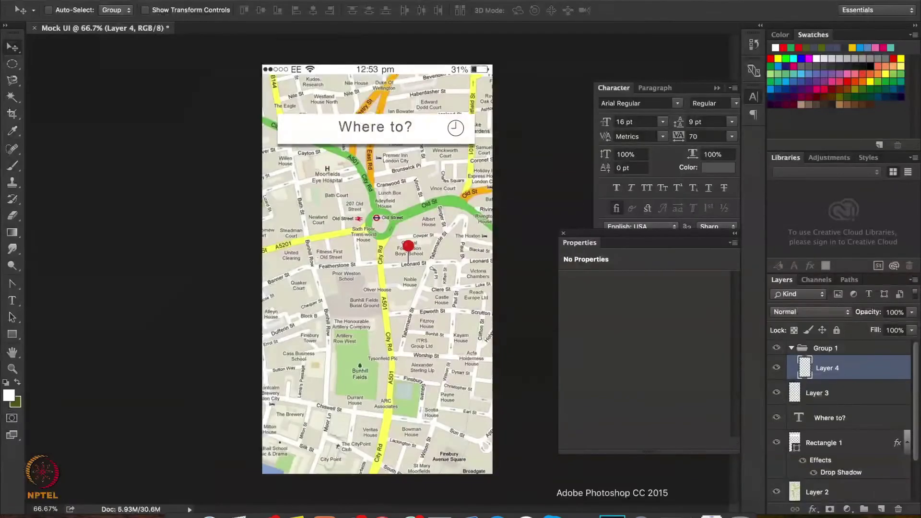
pyautogui.moveTo(369, 281); pyautogui.dragTo(308, 206)
pyautogui.press('Return')
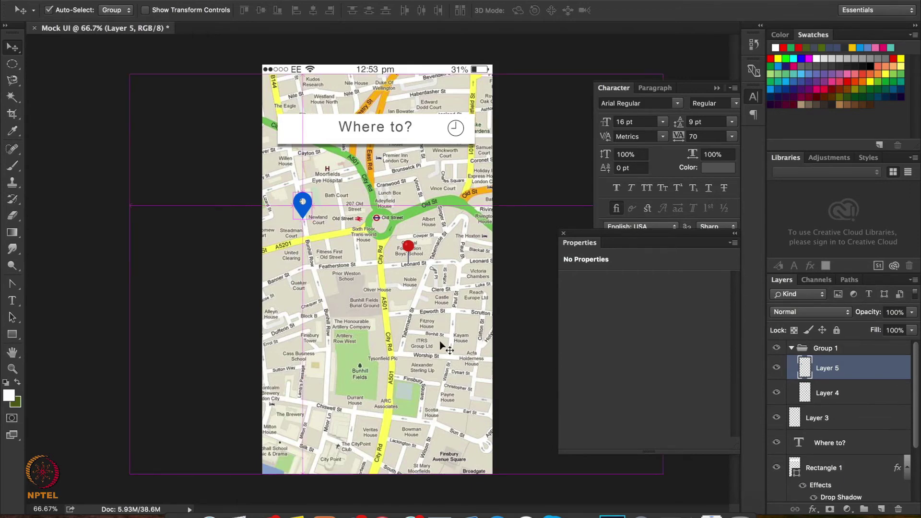
# - Duplicate the blue placeholder marker twice, placing one copy near Epworth St and the other near Block B on the map
pyautogui.hotkey('ctrl', 'j')
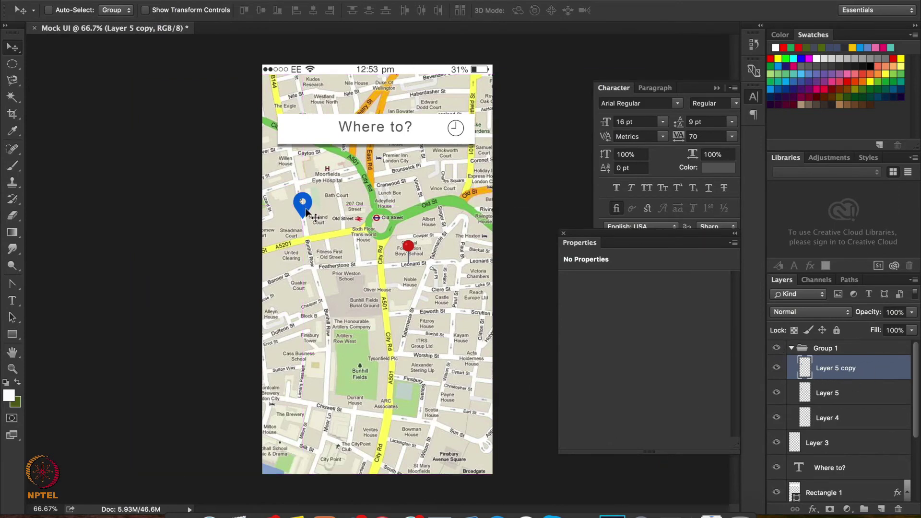
pyautogui.moveTo(306, 213); pyautogui.dragTo(439, 304)
pyautogui.hotkey('ctrl', 'j')
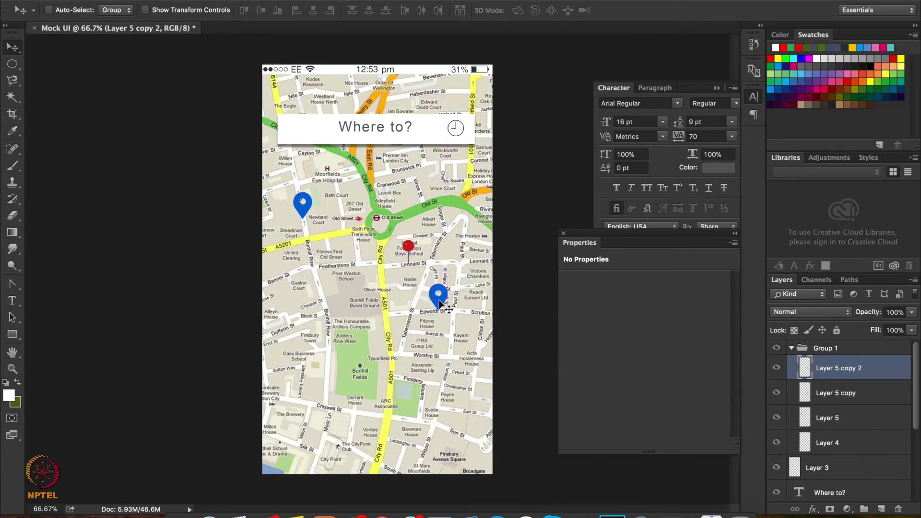
pyautogui.moveTo(442, 301); pyautogui.dragTo(308, 301)
# - Draw a white rounded rectangle about 1013 × 493 px with 10 px corners, extending past the lower edge of the canvas
pyautogui.moveTo(18, 341); pyautogui.dragTo(63, 347)
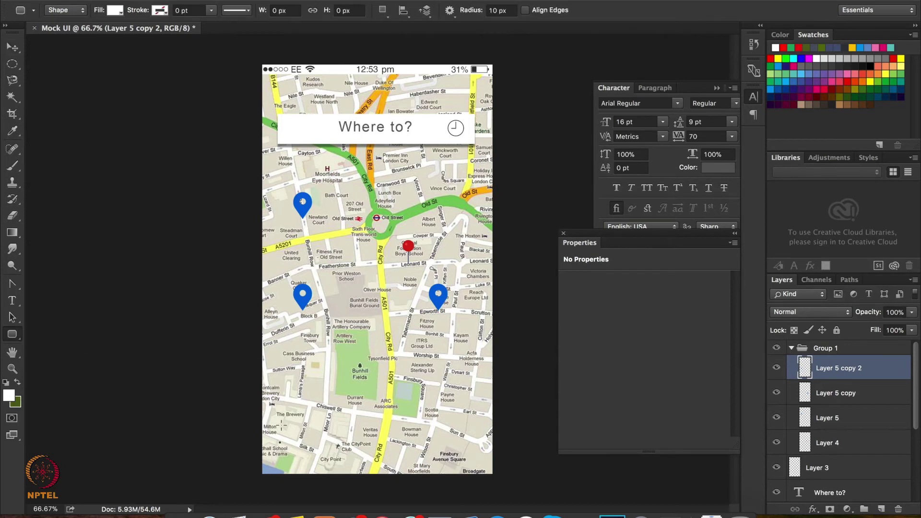
pyautogui.moveTo(271, 401); pyautogui.dragTo(487, 505)
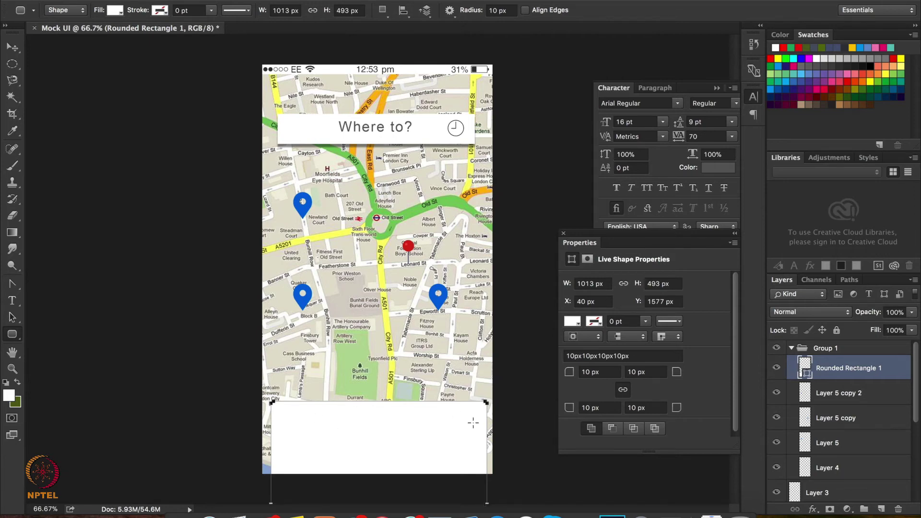
pyautogui.press('Return')
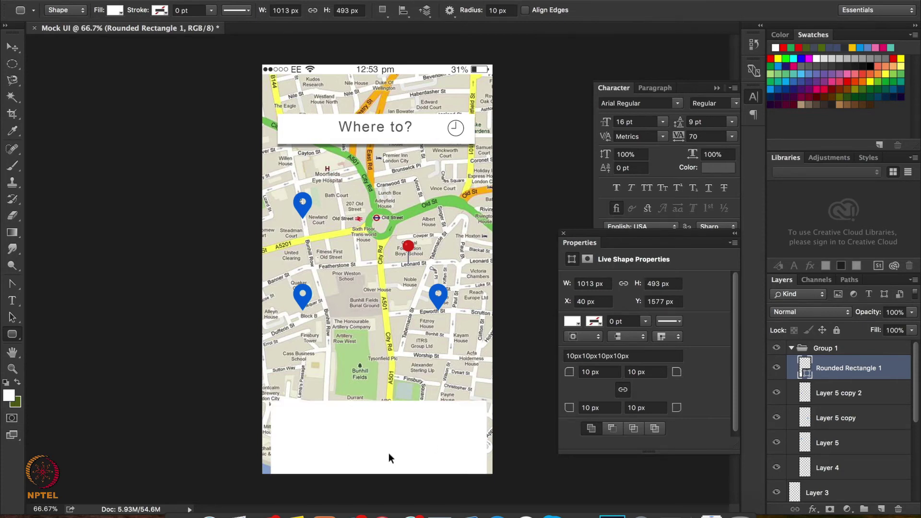
# - Enlarge the white rounded rectangle to about 1035 × 504 px and centre it horizontally on the canvas
pyautogui.hotkey('ctrl', 't')
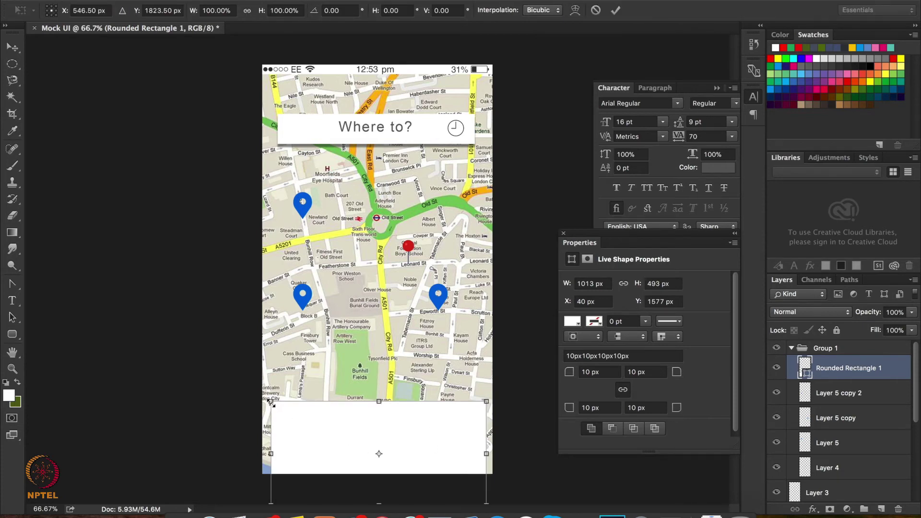
pyautogui.moveTo(270, 403); pyautogui.dragTo(265, 402)
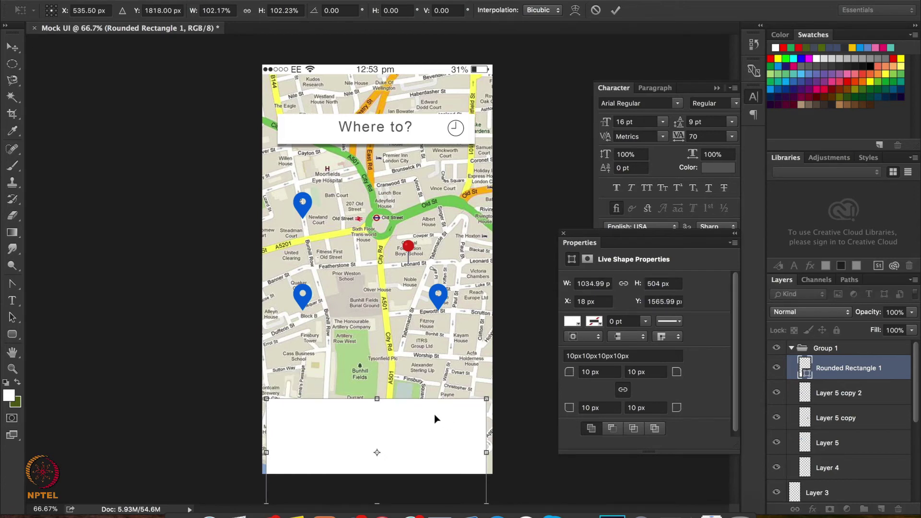
pyautogui.press('Return')
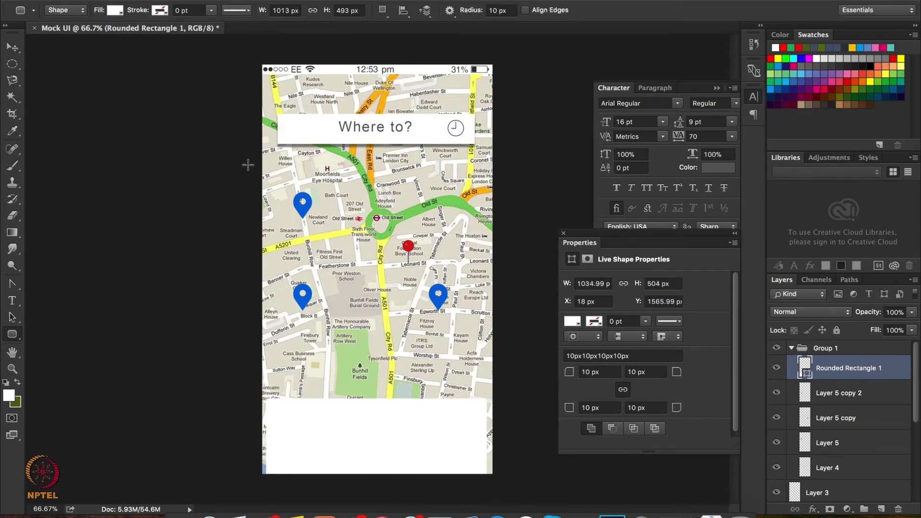
pyautogui.press('v')
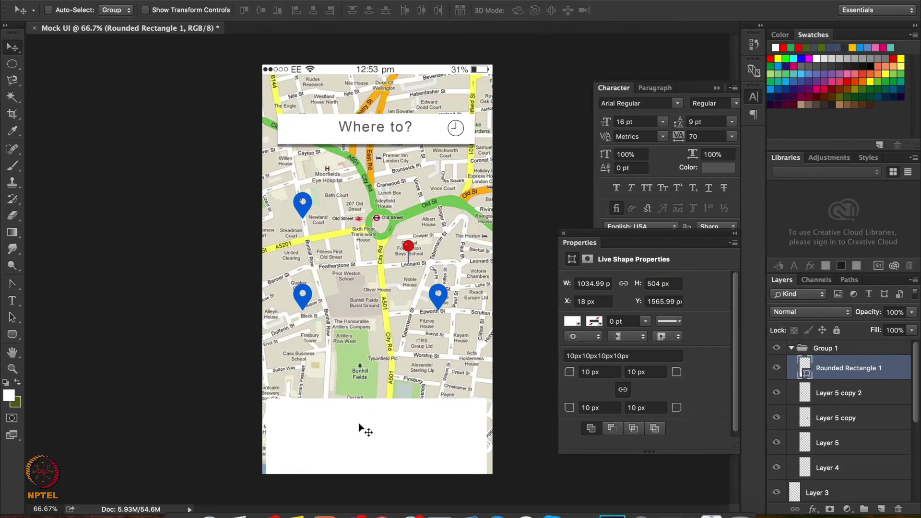
pyautogui.moveTo(359, 424); pyautogui.dragTo(362, 426)
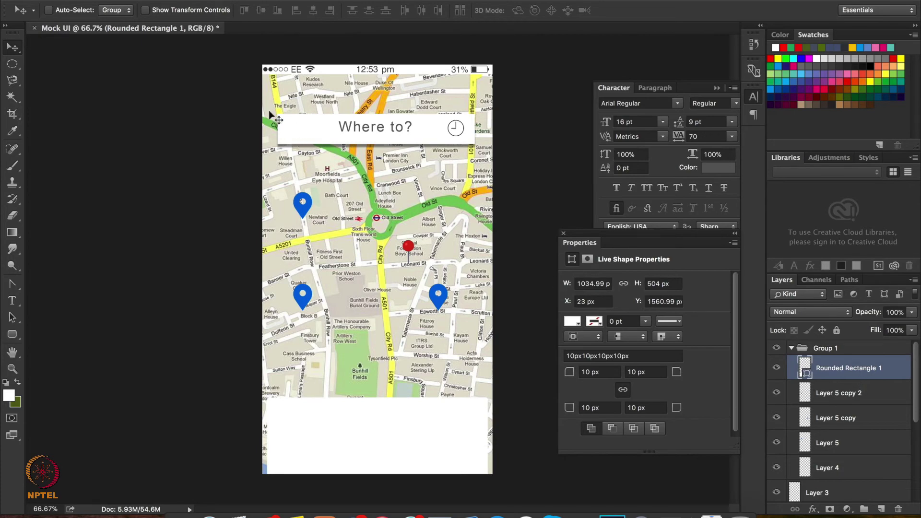
# - Add a Drop Shadow with a distance of 40 px to the white rounded rectangle
pyautogui.click(207, 0)
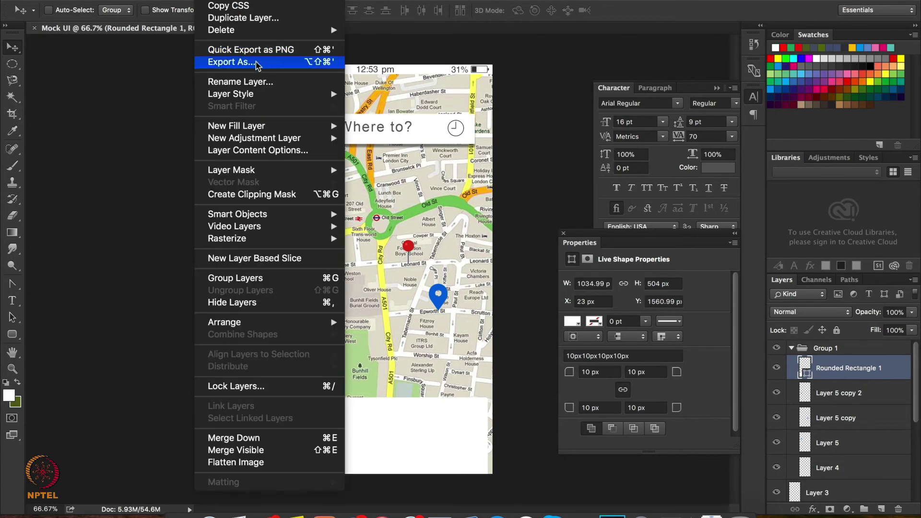
pyautogui.moveTo(265, 98)
pyautogui.click(384, 94)
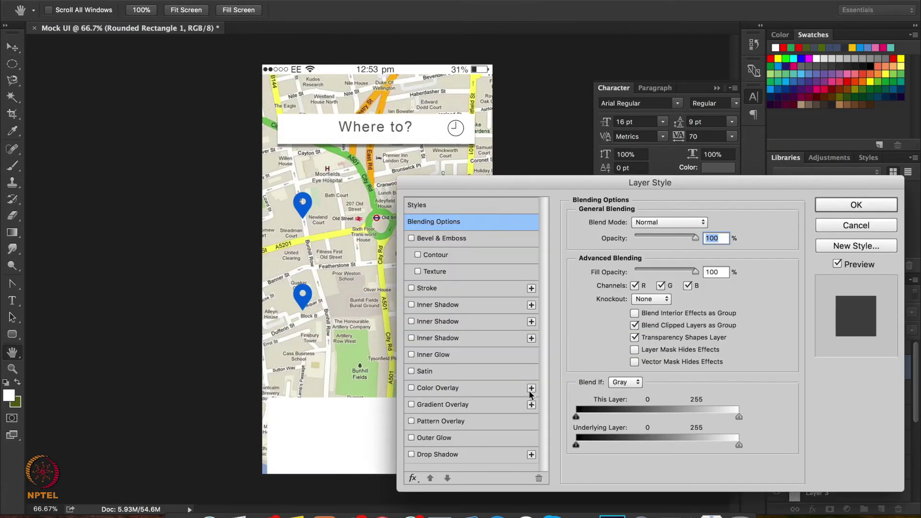
pyautogui.click(411, 454)
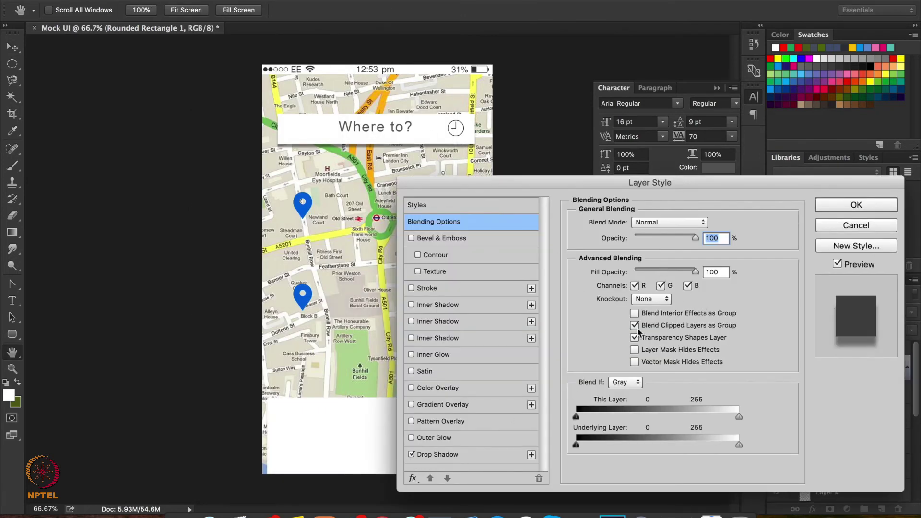
pyautogui.click(477, 454)
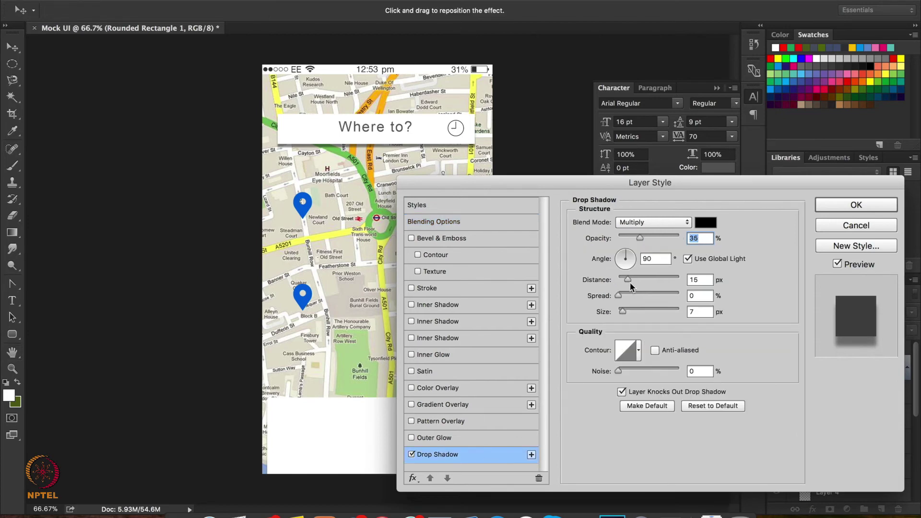
pyautogui.moveTo(629, 279); pyautogui.dragTo(641, 279)
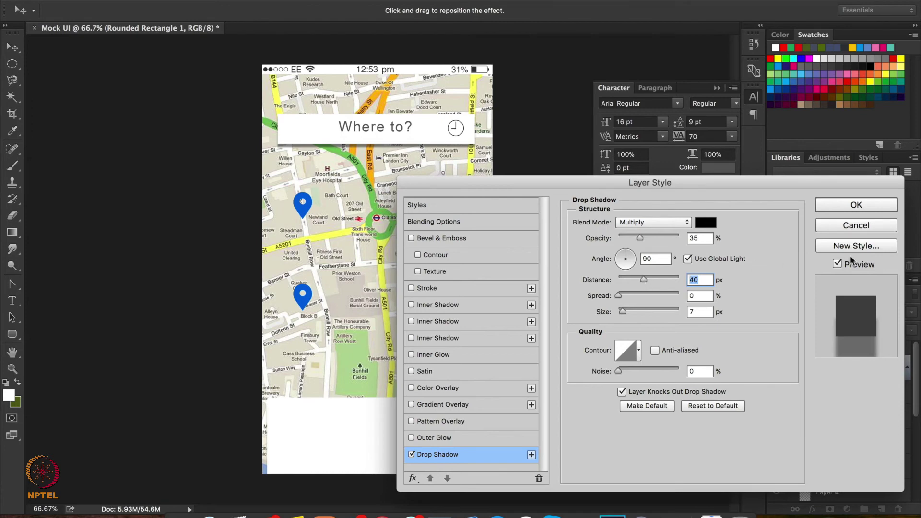
pyautogui.click(838, 209)
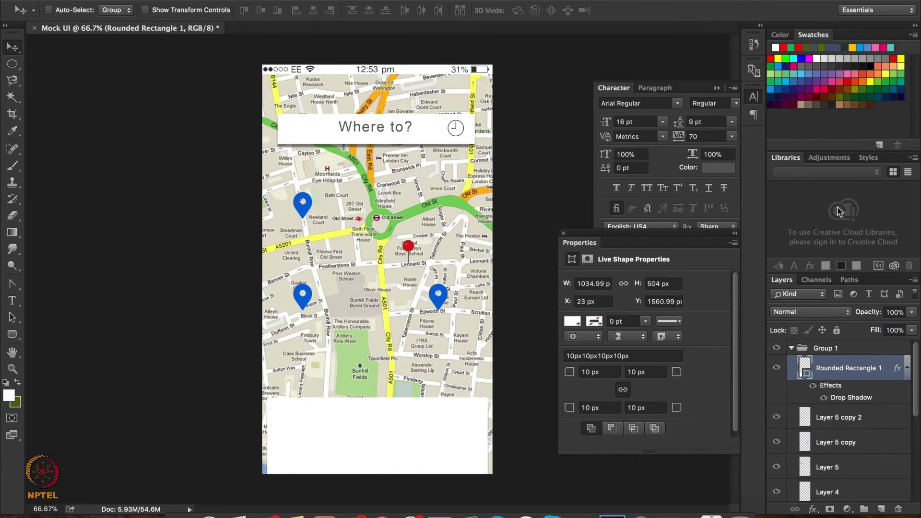
# - Set all corner radii of the white rounded rectangle to 20 px
pyautogui.click(589, 374)
pyautogui.write('20')
pyautogui.press('Return')
# - Open user-picture.png from the Downloads folder in Finder and paste the image into the Mock UI document in Photoshop
pyautogui.click(191, 508)
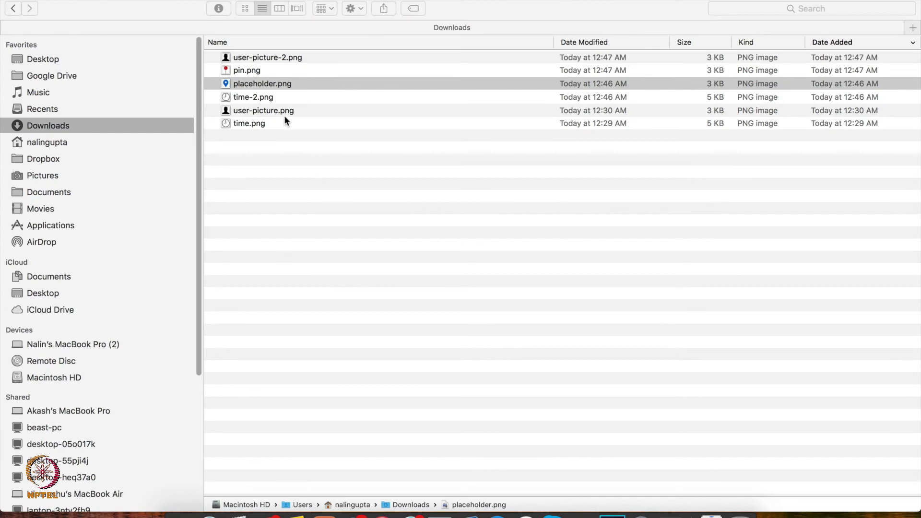
pyautogui.doubleClick(269, 110)
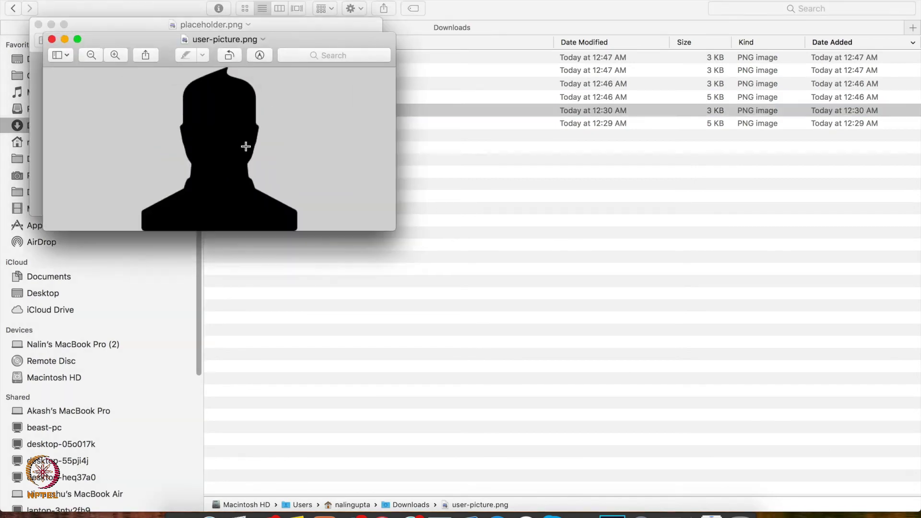
pyautogui.click(619, 514)
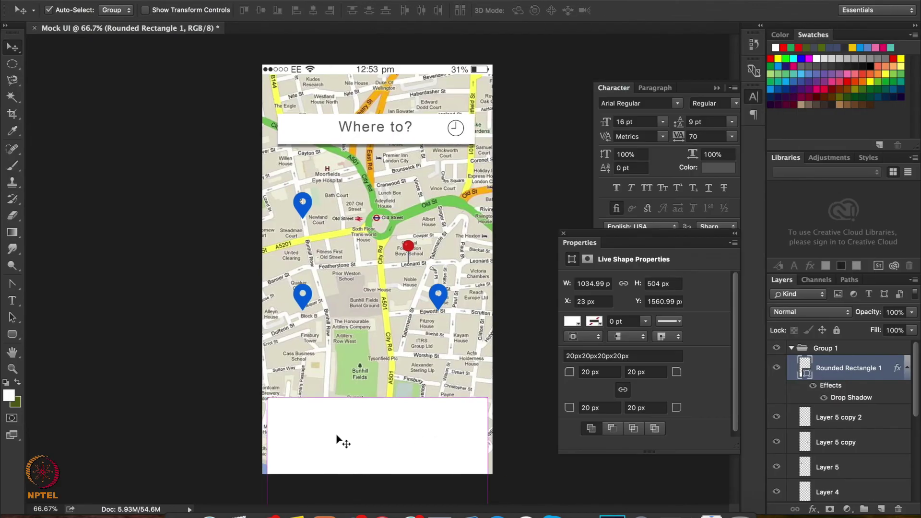
pyautogui.press('super+v')
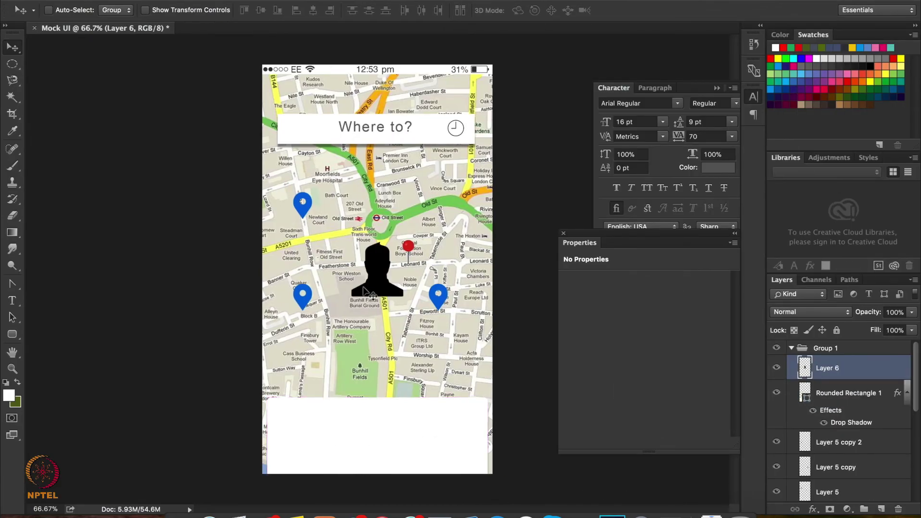
# - Scale the pasted user silhouette down to about half size and place it at the left end of the white card
pyautogui.press('super+t')
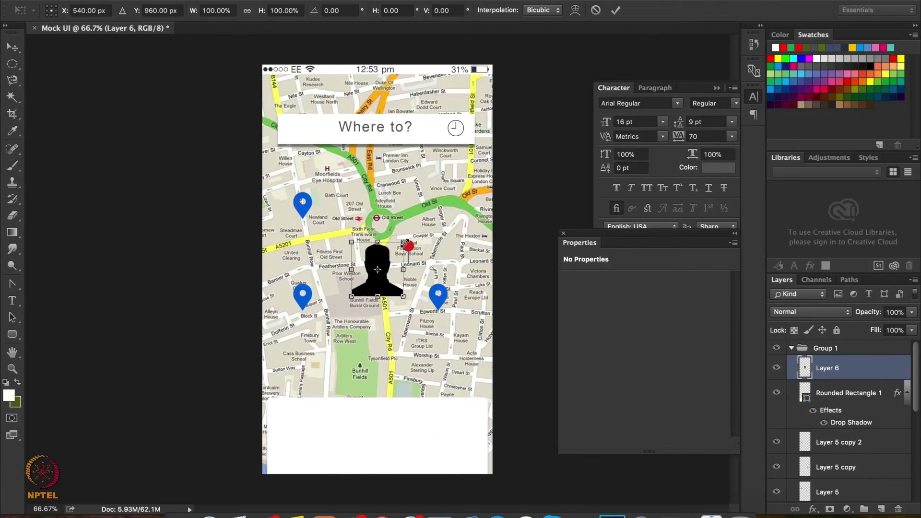
pyautogui.moveTo(403, 243); pyautogui.dragTo(301, 445)
pyautogui.press('Return')
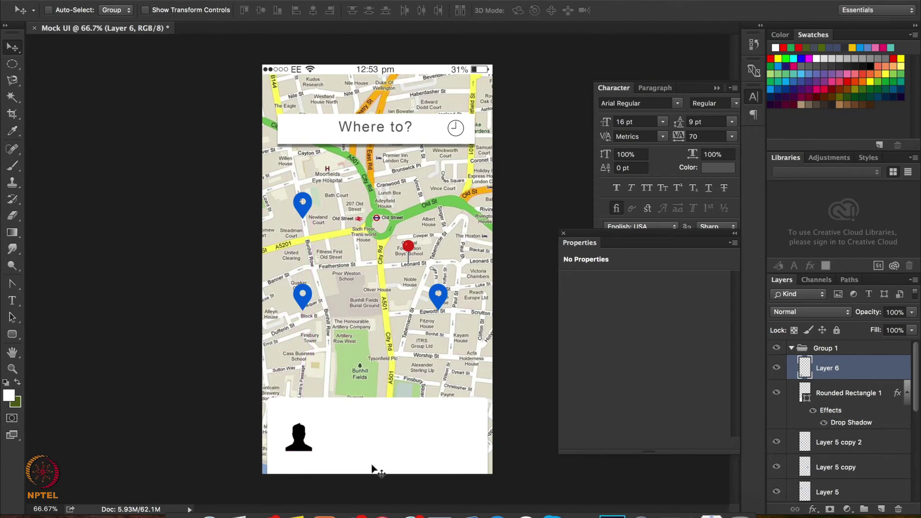
# - Draw a circle of about 217 × 217 px around the user silhouette with the Ellipse tool
pyautogui.click(12, 339)
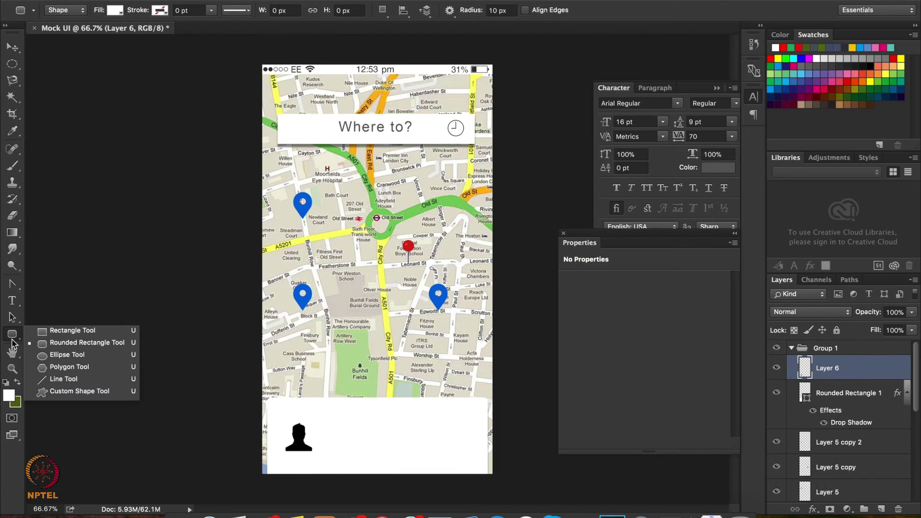
pyautogui.click(66, 355)
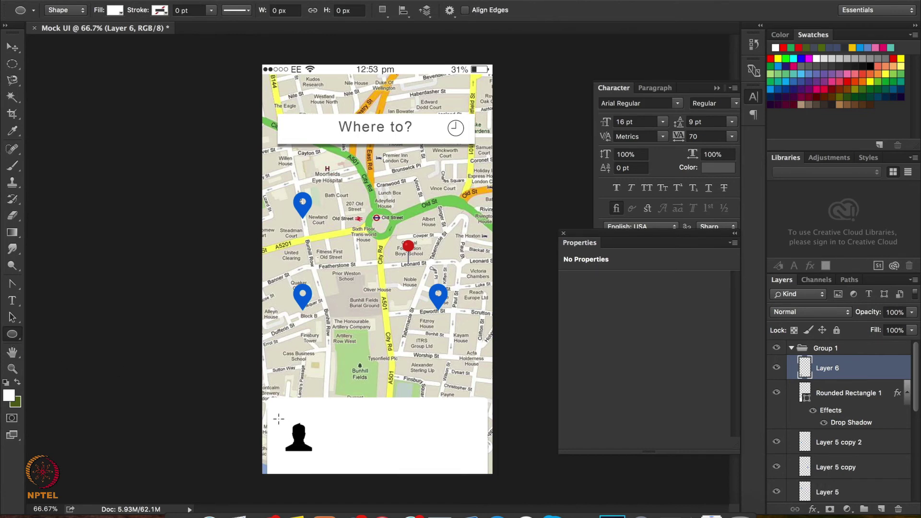
pyautogui.moveTo(278, 418); pyautogui.dragTo(325, 464)
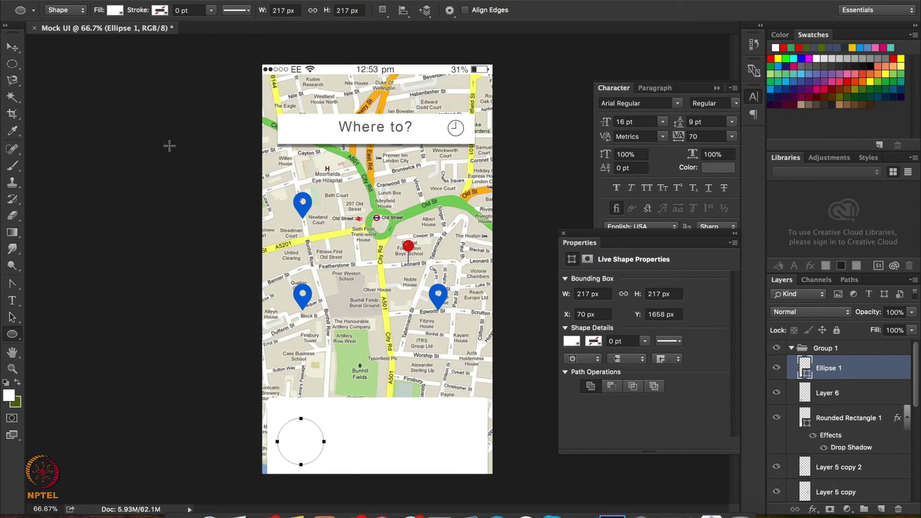
# - Remove the circle's fill and give it a 1 pt stroke
pyautogui.click(114, 13)
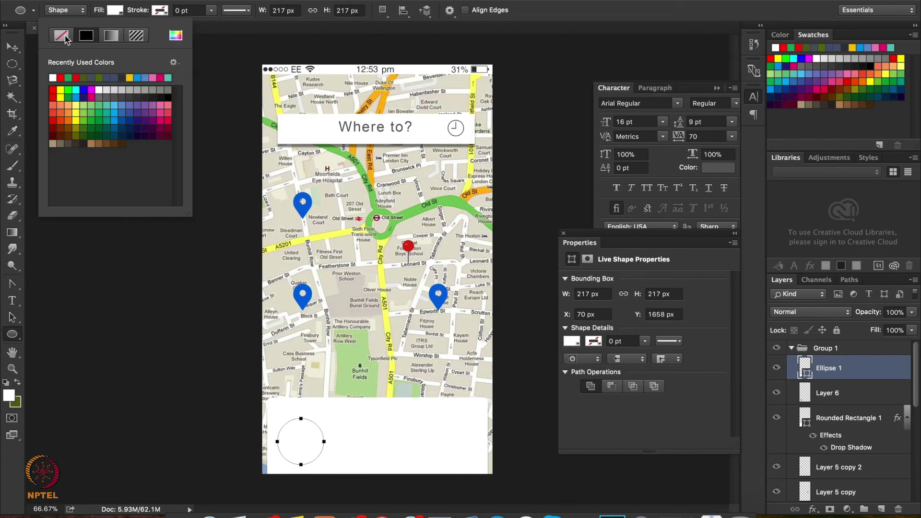
pyautogui.click(62, 35)
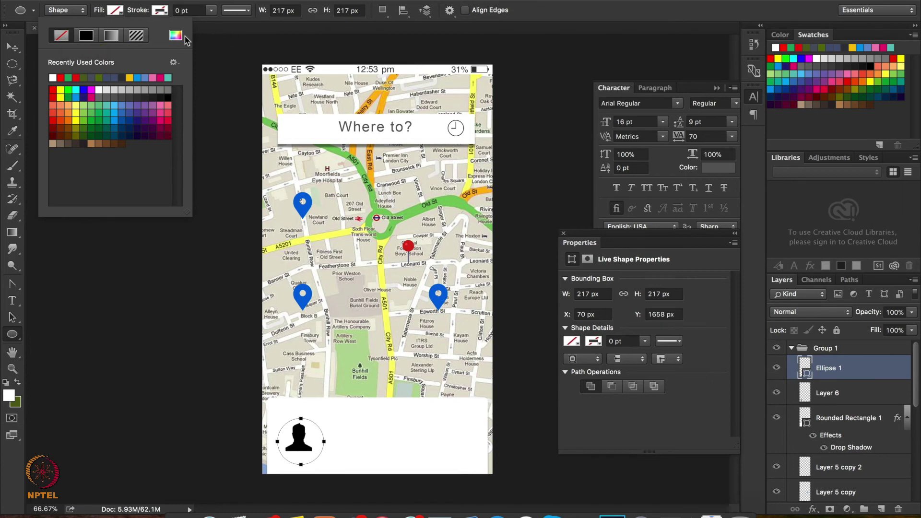
pyautogui.click(179, 11)
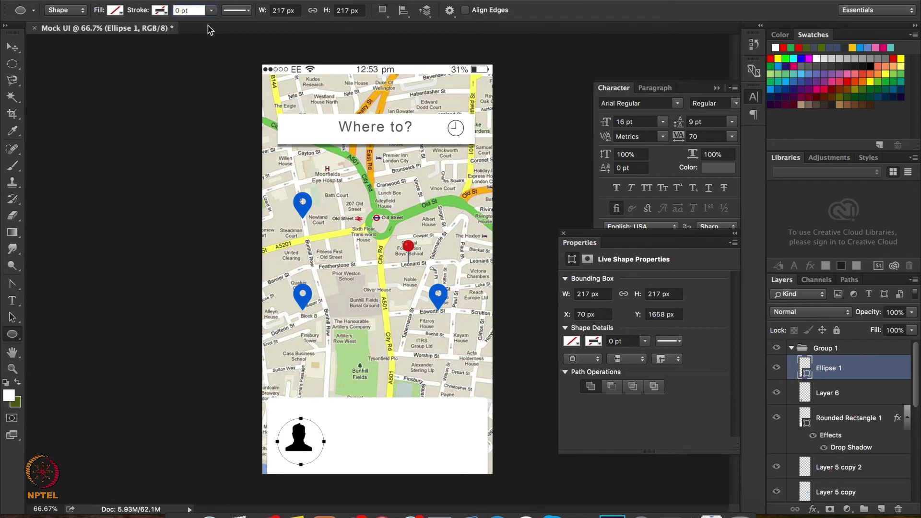
pyautogui.write('1')
pyautogui.press('Return')
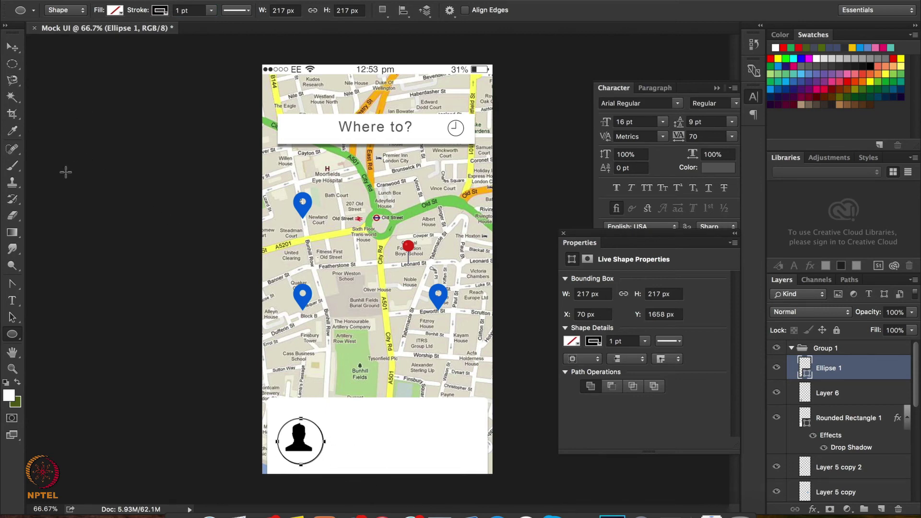
# - Nudge the circle up and left to X 66 px, Y 1649 px so it frames the user silhouette
pyautogui.click(11, 46)
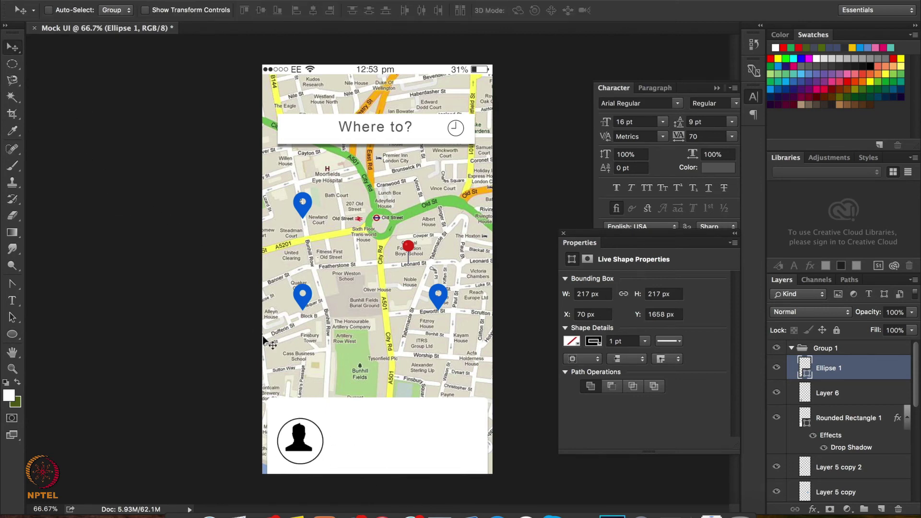
pyautogui.click(310, 439)
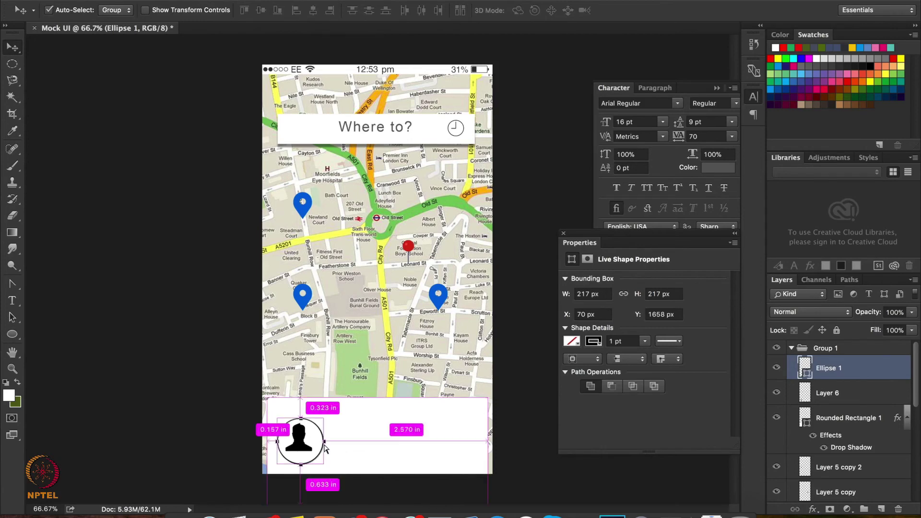
pyautogui.hotkey('ctrl', 't')
pyautogui.press('Up')
pyautogui.press('Up')
pyautogui.press('Up')
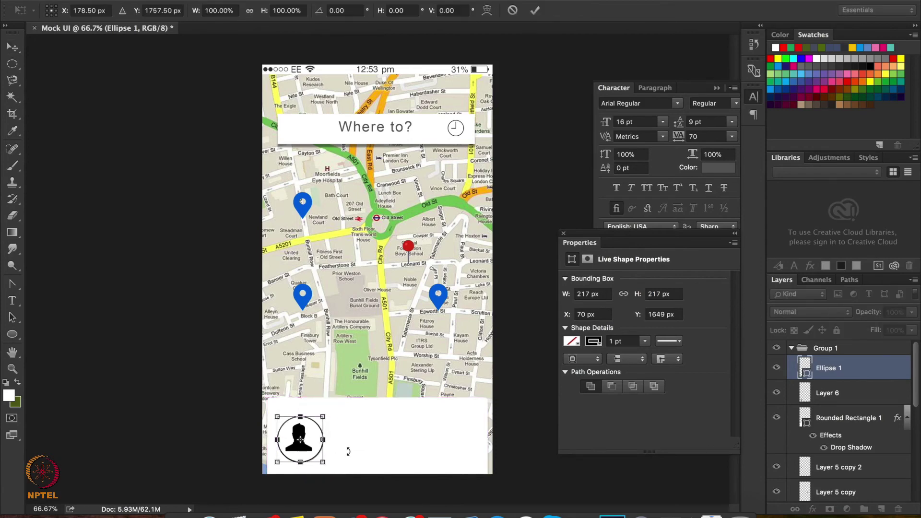
pyautogui.press('Left')
pyautogui.press('Left')
pyautogui.press('Return')
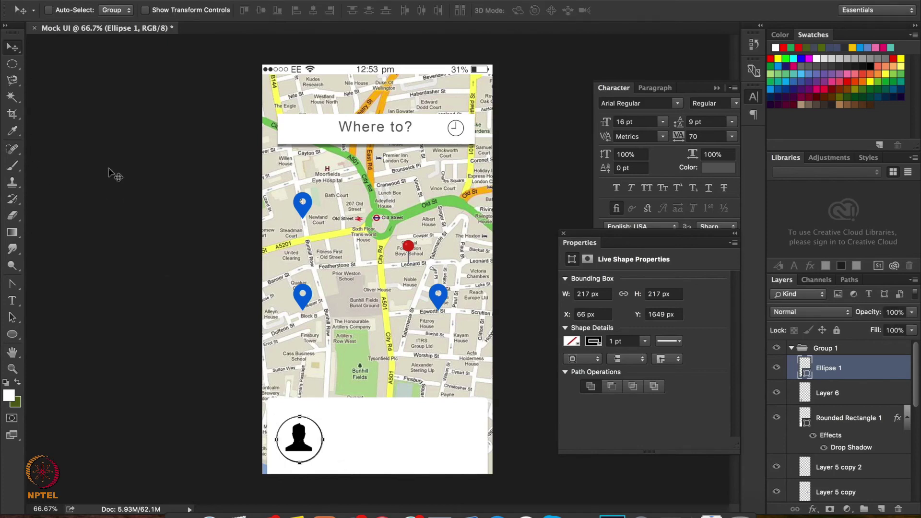
pyautogui.press('Return')
# - Add a text box reading "Driver Name" on the white card, to the right of the circled user silhouette
pyautogui.click(13, 301)
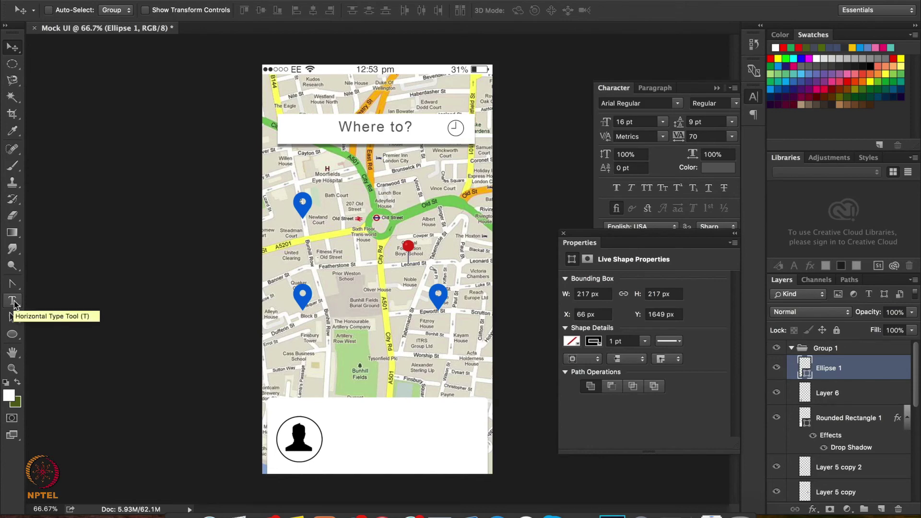
pyautogui.click(13, 301)
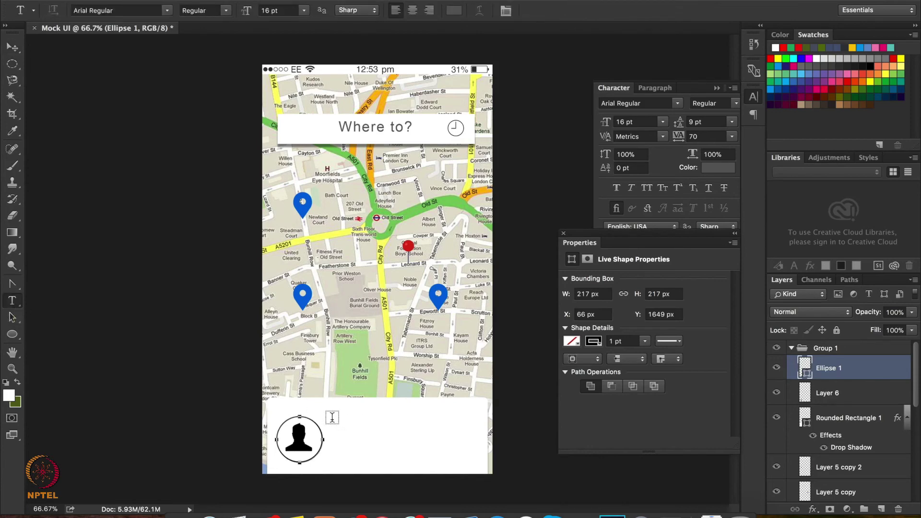
pyautogui.moveTo(332, 418); pyautogui.dragTo(380, 431)
pyautogui.moveTo(406, 436); pyautogui.dragTo(428, 439)
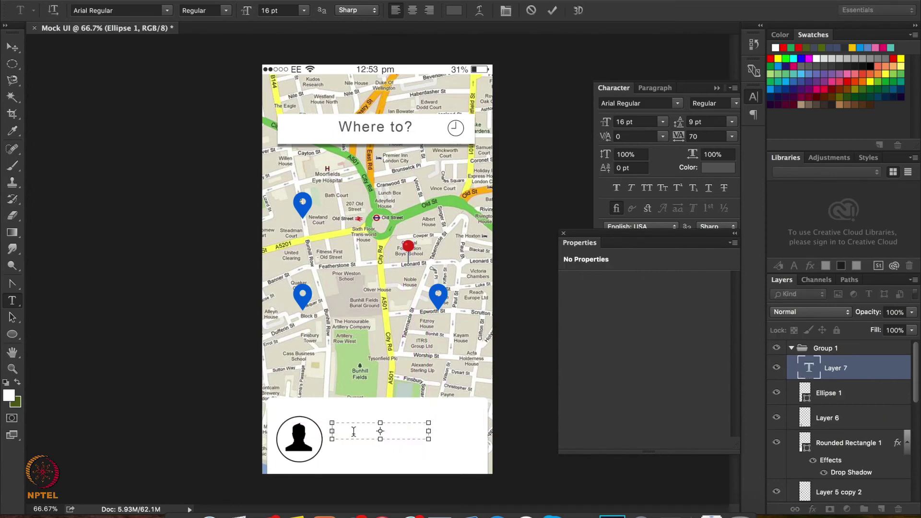
pyautogui.write('Driver Name')
# - Change the colour of the "Driver Name" text to black (000000)
pyautogui.moveTo(415, 429); pyautogui.dragTo(333, 428)
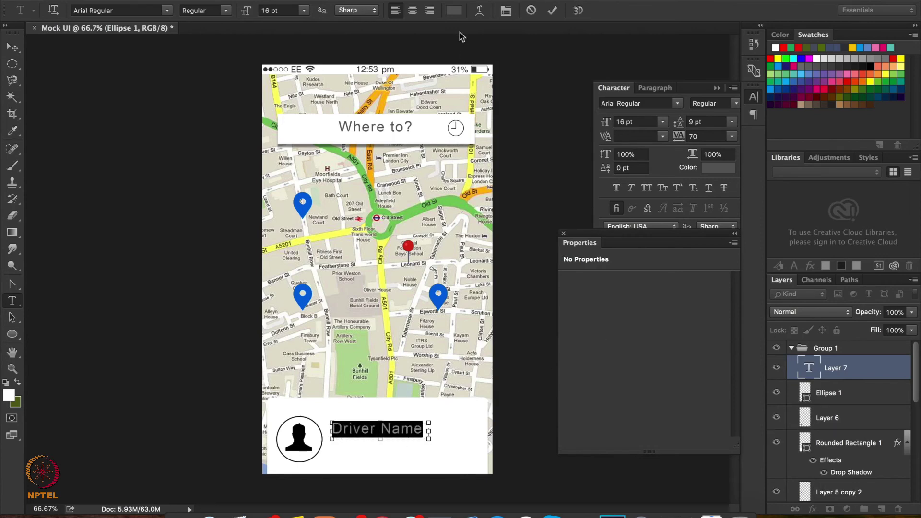
pyautogui.click(454, 10)
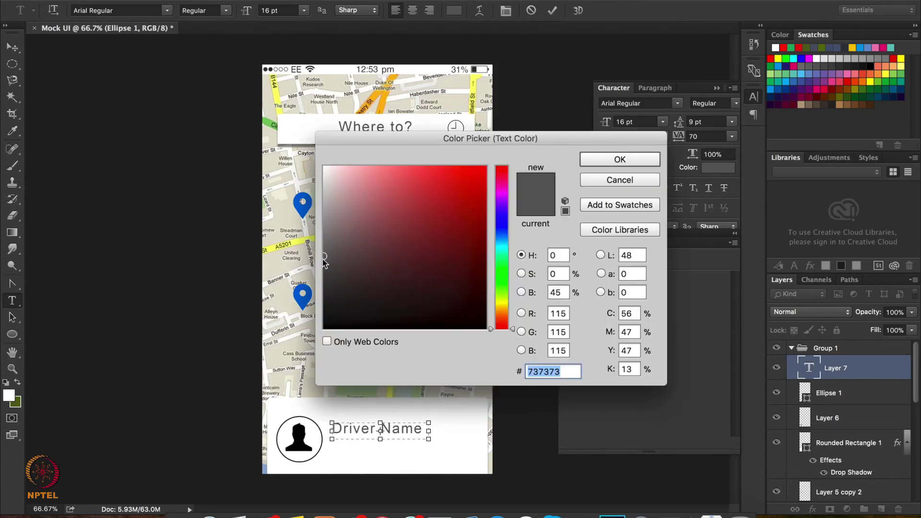
pyautogui.moveTo(323, 258); pyautogui.dragTo(318, 341)
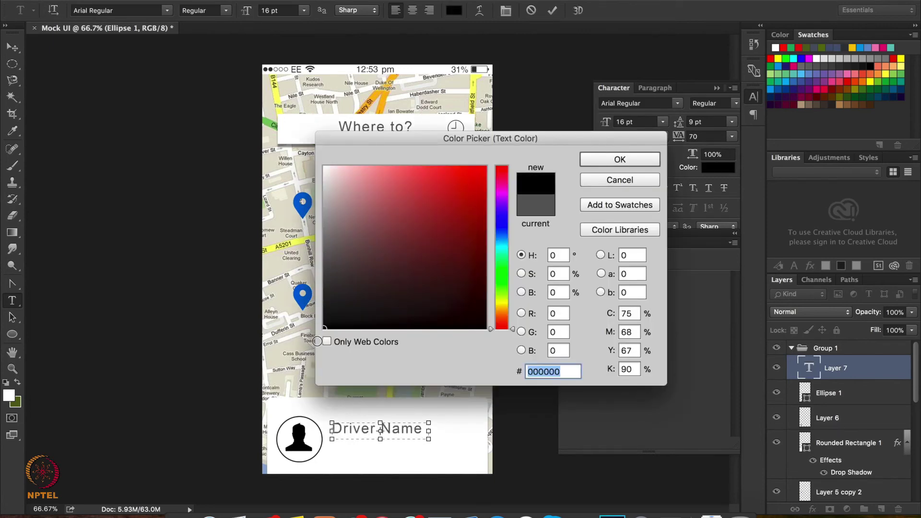
pyautogui.click(595, 158)
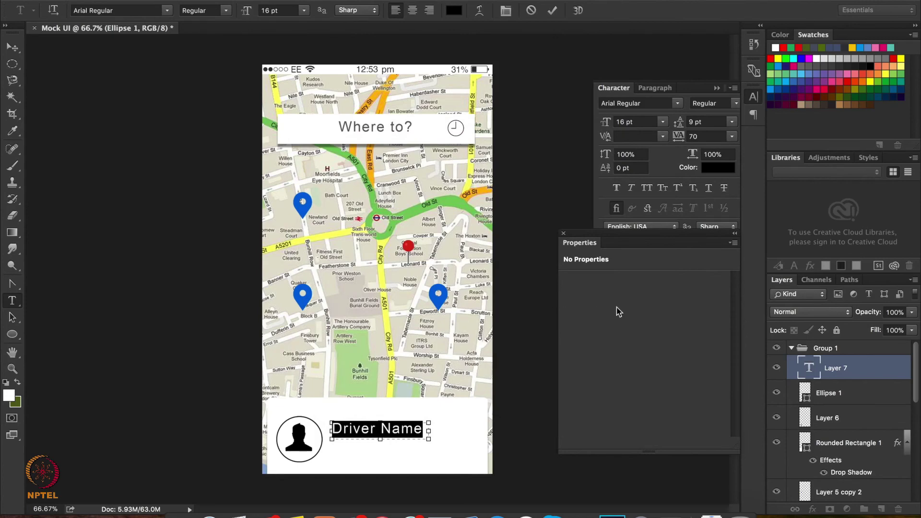
# - Set the "Driver Name" text to the Avenir Light font with a tracking of 10
pyautogui.click(677, 104)
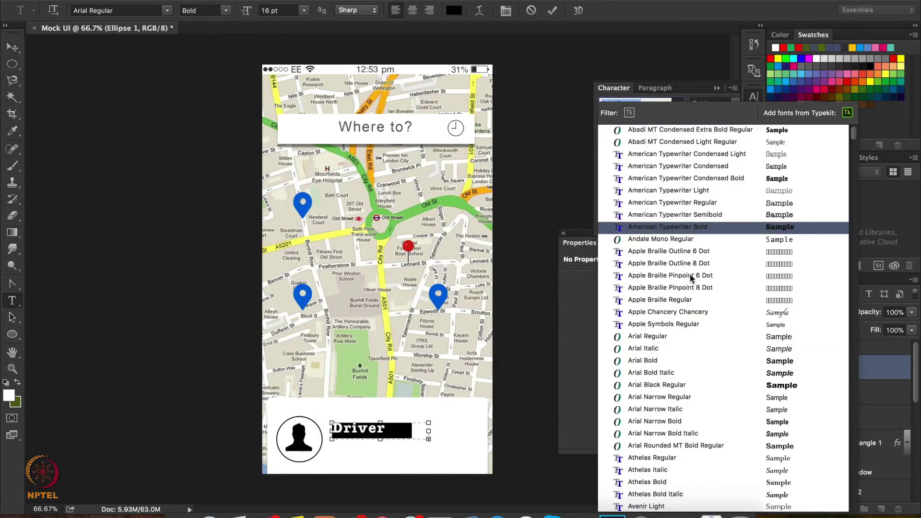
pyautogui.scroll(-7, 693, 343)
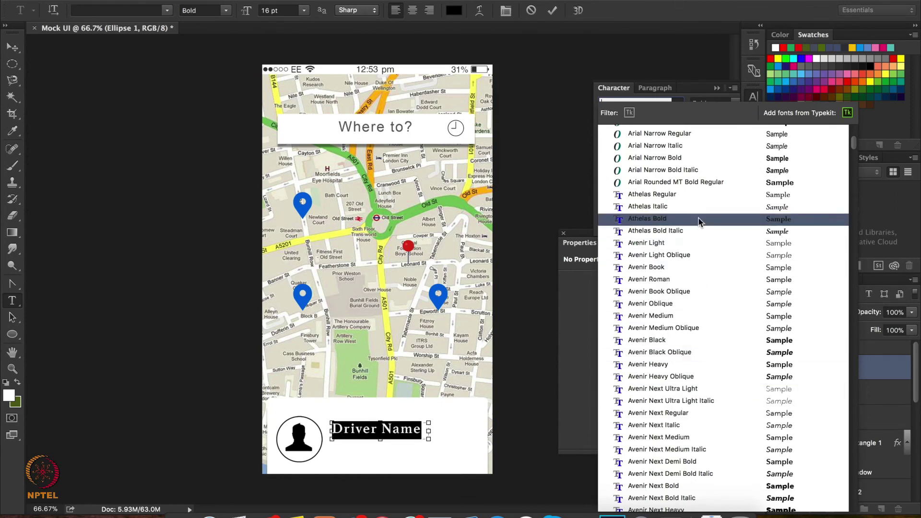
pyautogui.click(692, 244)
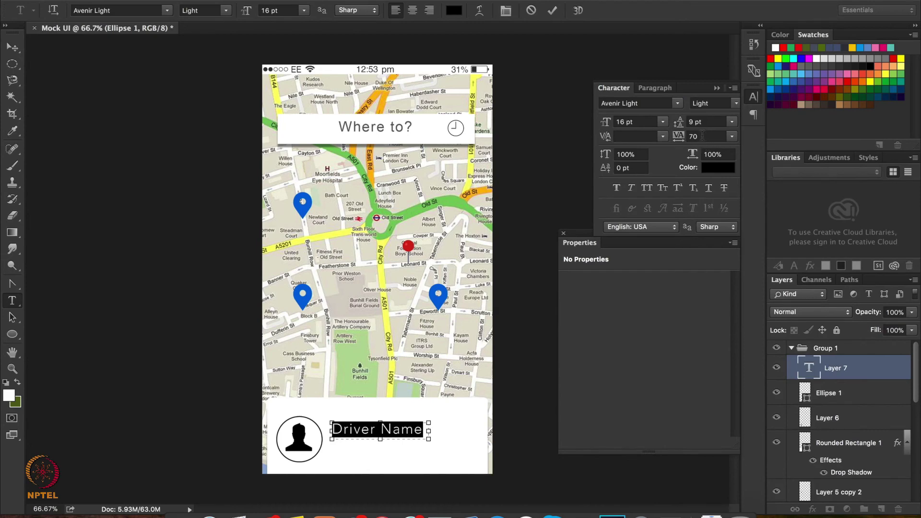
pyautogui.click(700, 136)
pyautogui.write('10')
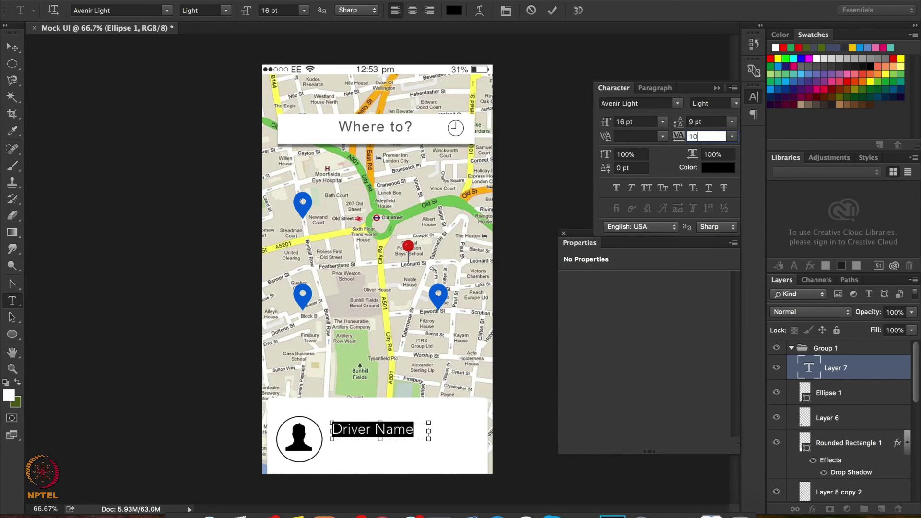
# - Set the font size of the "Driver Name" text to 12 pt
pyautogui.click(621, 121)
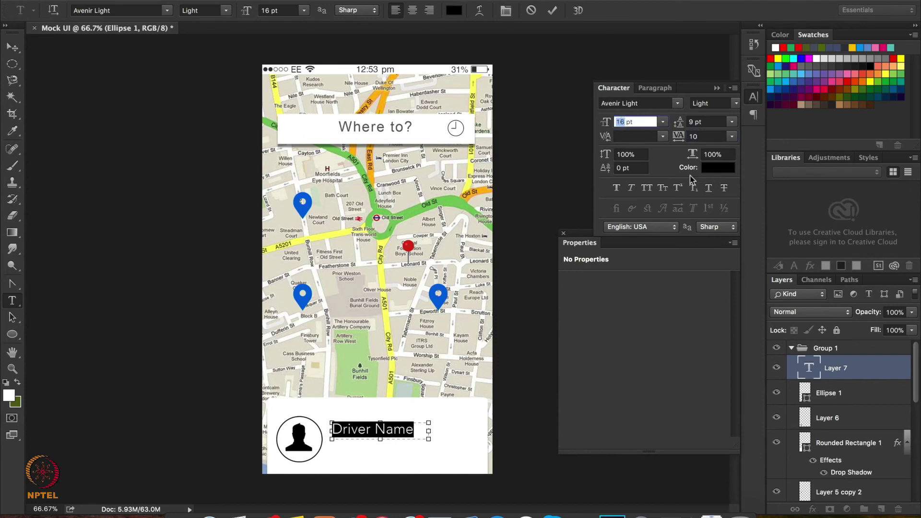
pyautogui.write('10')
pyautogui.press('BackSpace')
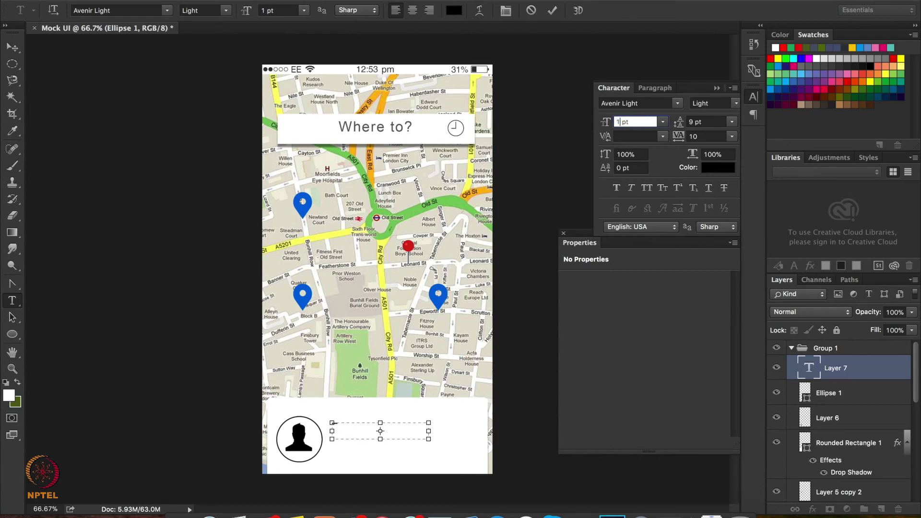
pyautogui.write('5')
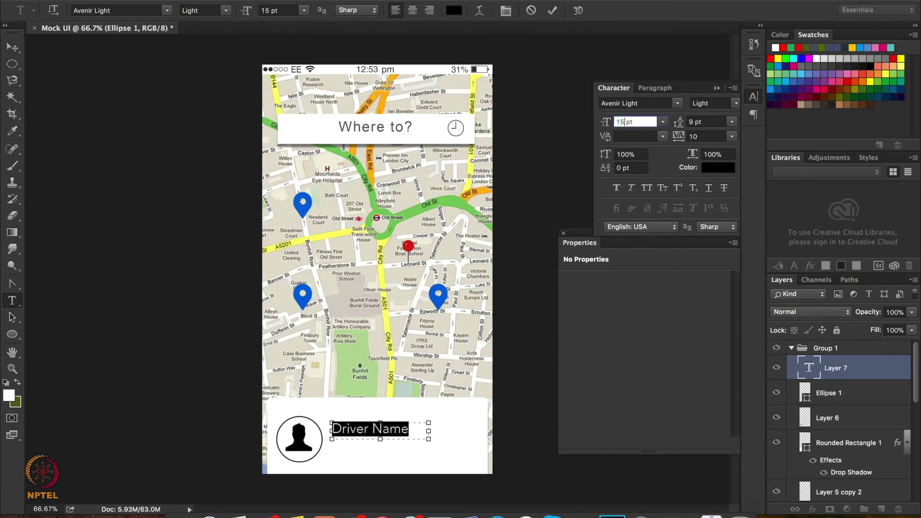
pyautogui.press('BackSpace')
pyautogui.write('2')
pyautogui.press('Return')
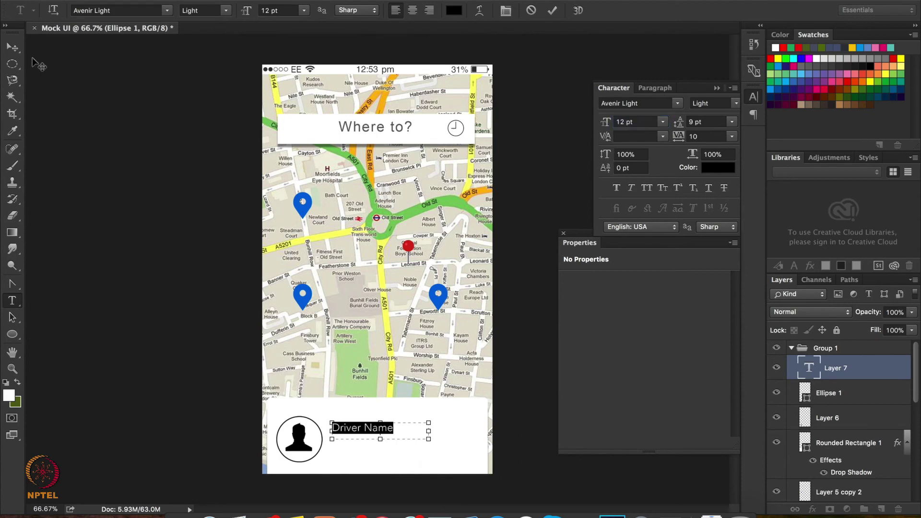
# - Move the "Driver Name" text slightly down and closer to the circled silhouette, and activate the Horizontal Type tool
pyautogui.click(12, 47)
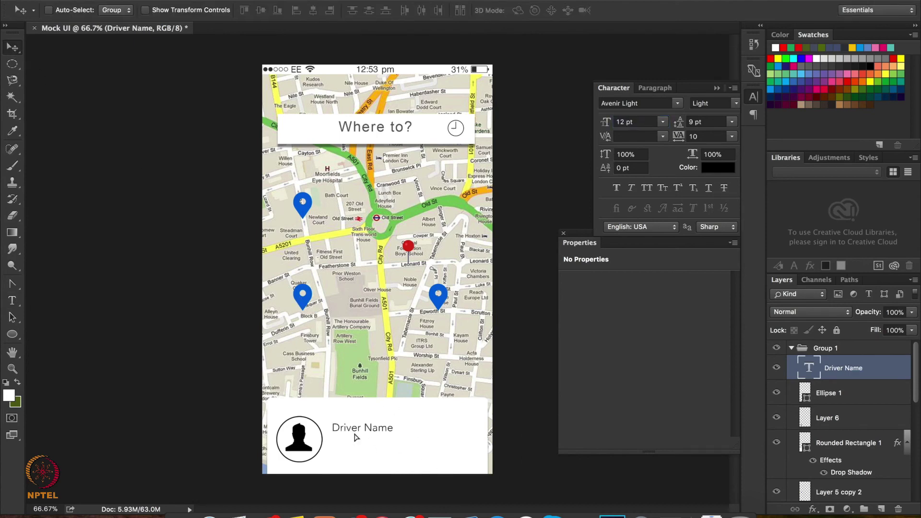
pyautogui.moveTo(355, 433); pyautogui.dragTo(352, 434)
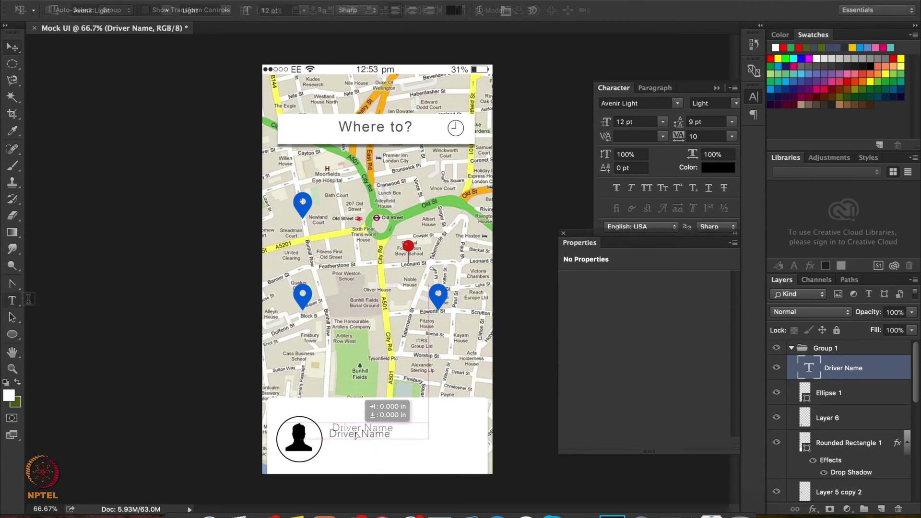
pyautogui.press('t')
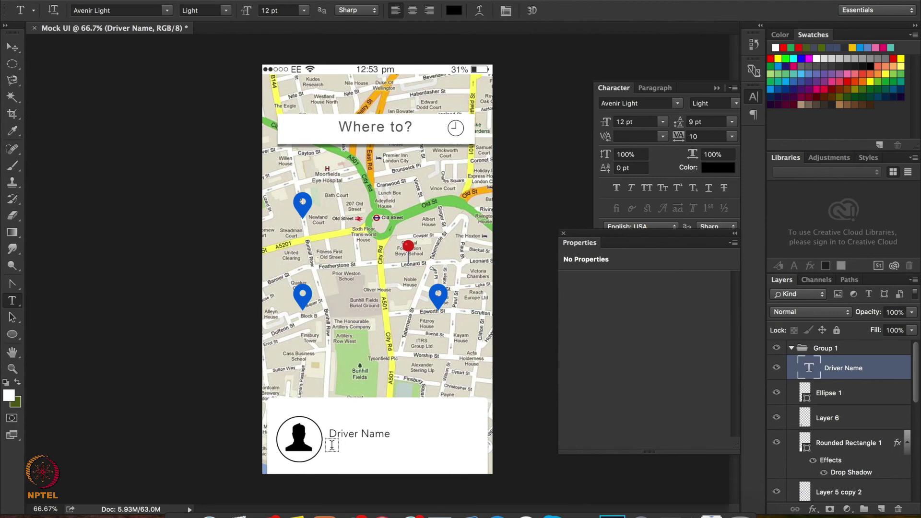
# - Add a text box with a placeholder phone number directly below "Driver Name" and colour the text grey (616161)
pyautogui.moveTo(330, 445); pyautogui.dragTo(402, 462)
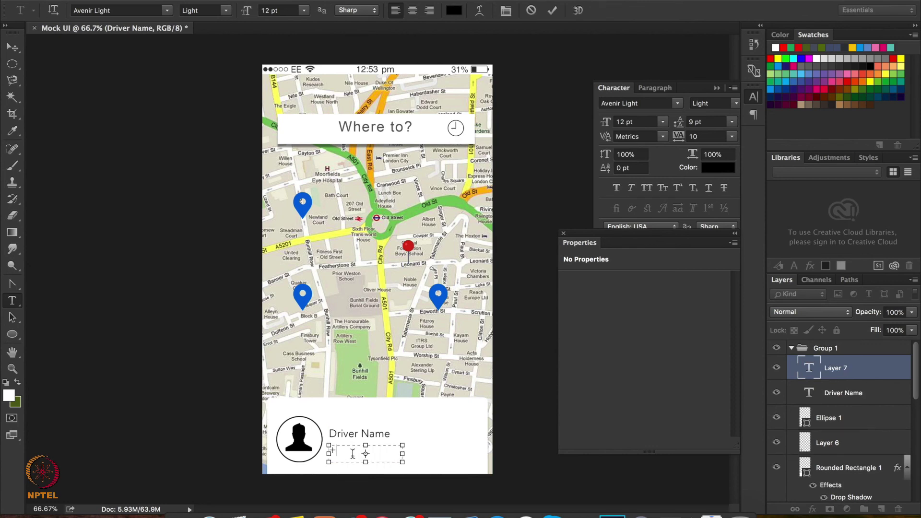
pyautogui.write('+123456789')
pyautogui.moveTo(389, 446); pyautogui.dragTo(326, 449)
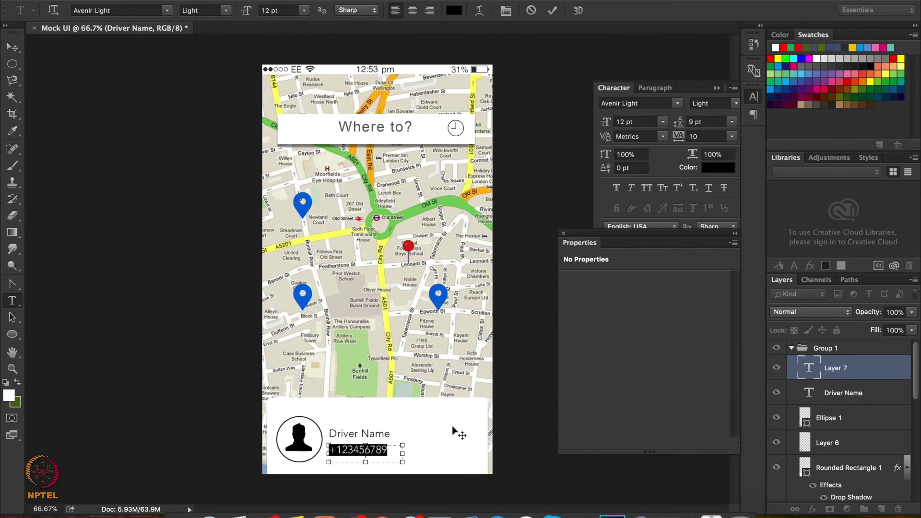
pyautogui.click(454, 10)
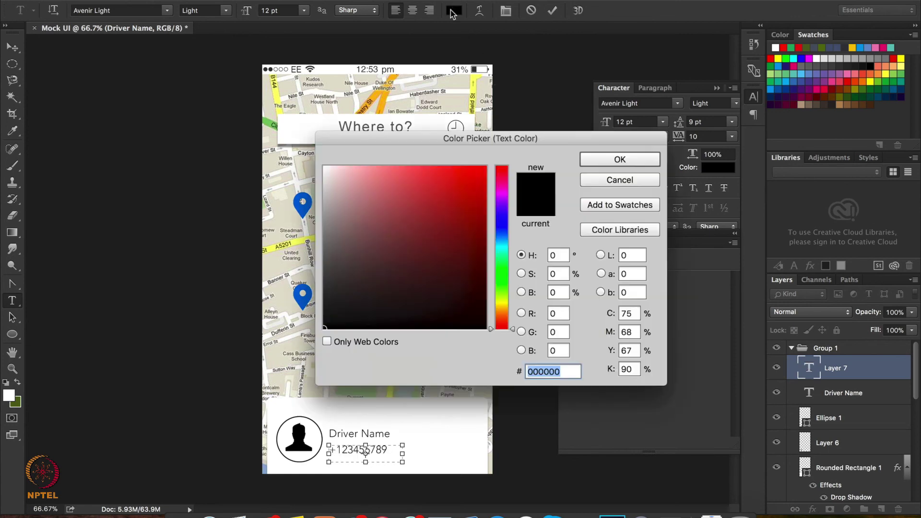
pyautogui.moveTo(320, 325); pyautogui.dragTo(311, 243)
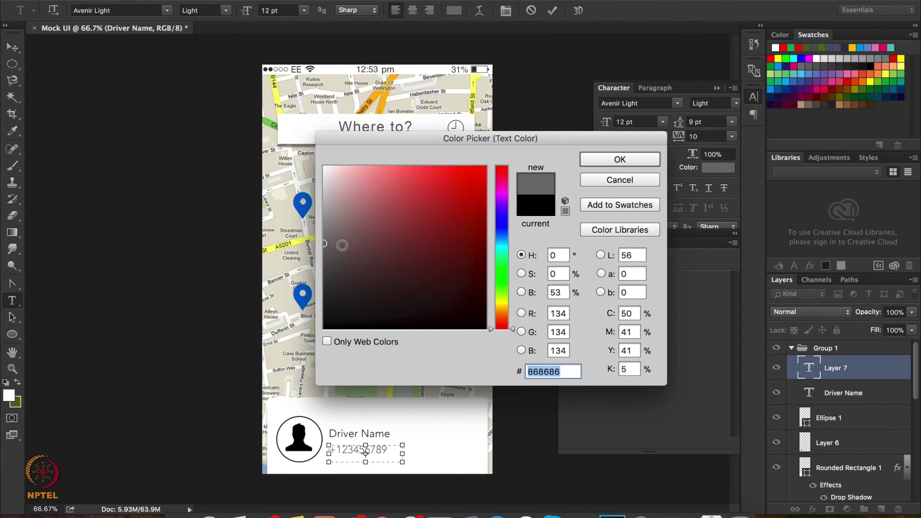
pyautogui.moveTo(325, 244); pyautogui.dragTo(324, 267)
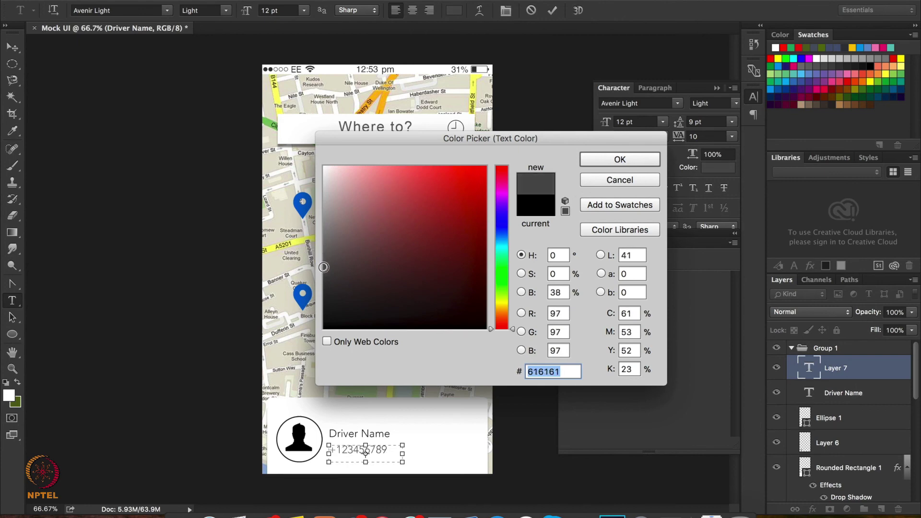
pyautogui.click(605, 160)
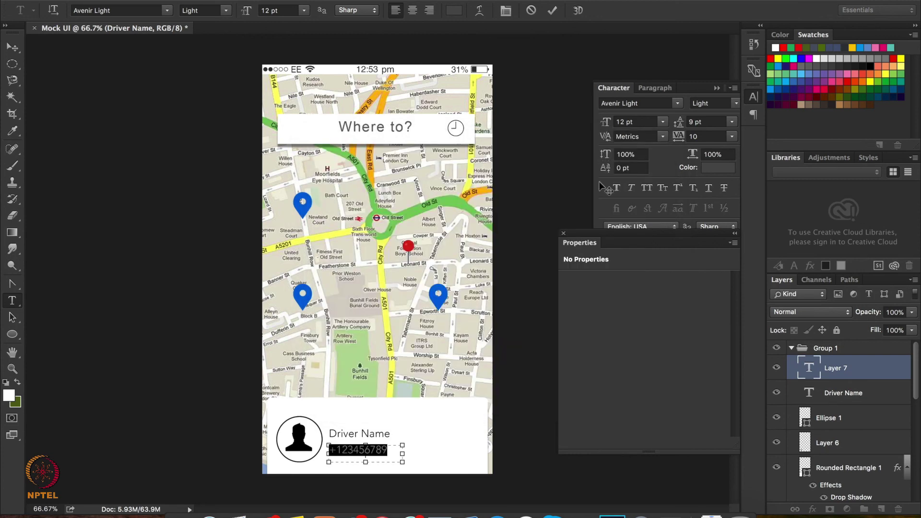
pyautogui.click(392, 440)
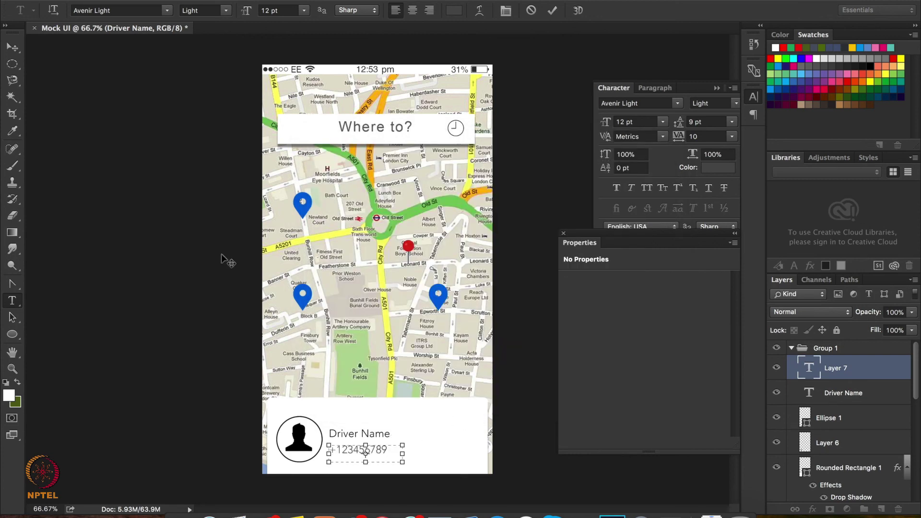
# - Move the phone number text slightly up and to the left so it sits close beneath "Driver Name"
pyautogui.click(12, 47)
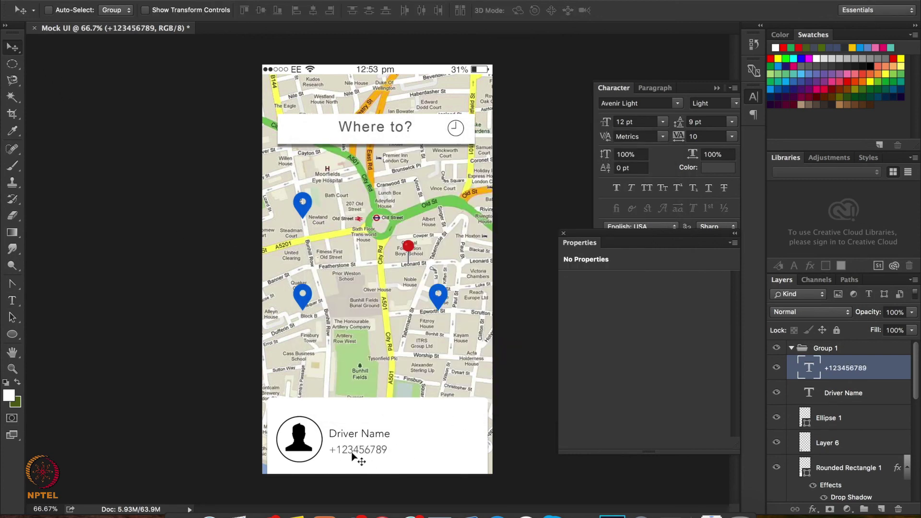
pyautogui.press('super+t')
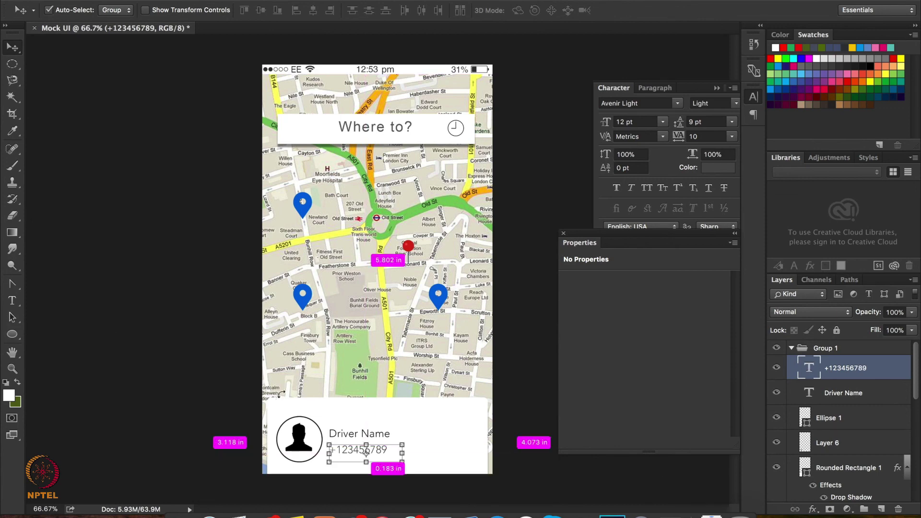
pyautogui.press('Left')
pyautogui.press('Left')
pyautogui.press('Left')
pyautogui.press('Left')
pyautogui.press('Left')
pyautogui.press('Left')
pyautogui.press('Up')
pyautogui.press('Up')
pyautogui.press('Up')
pyautogui.press('Up')
pyautogui.press('Up')
pyautogui.press('Up')
pyautogui.press('Up')
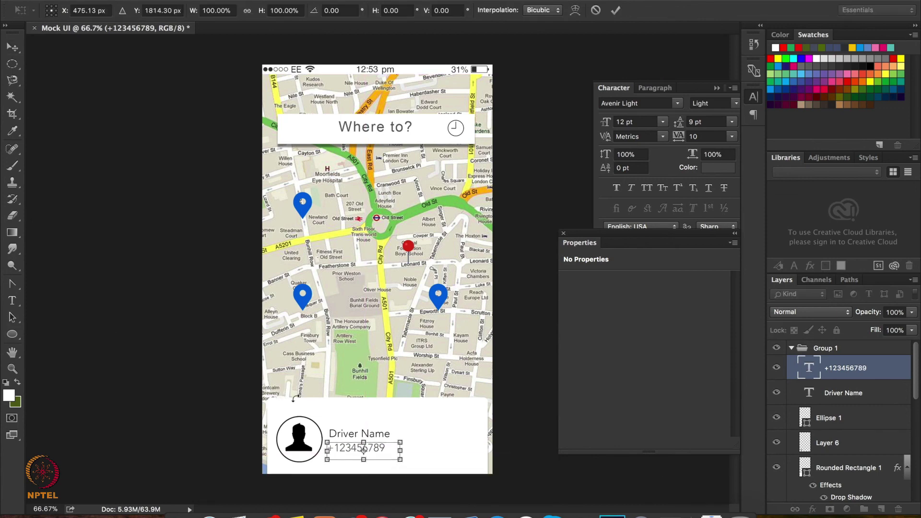
pyautogui.moveTo(364, 450); pyautogui.dragTo(363, 447)
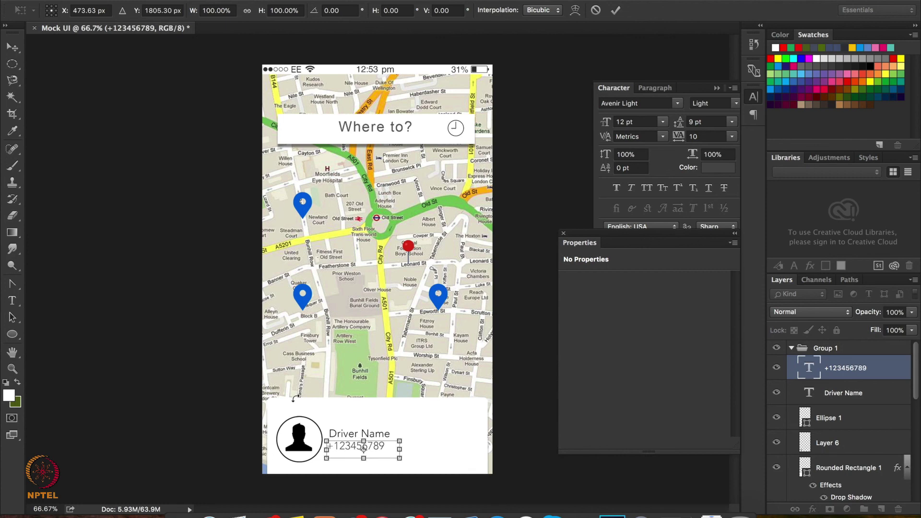
pyautogui.press('Return')
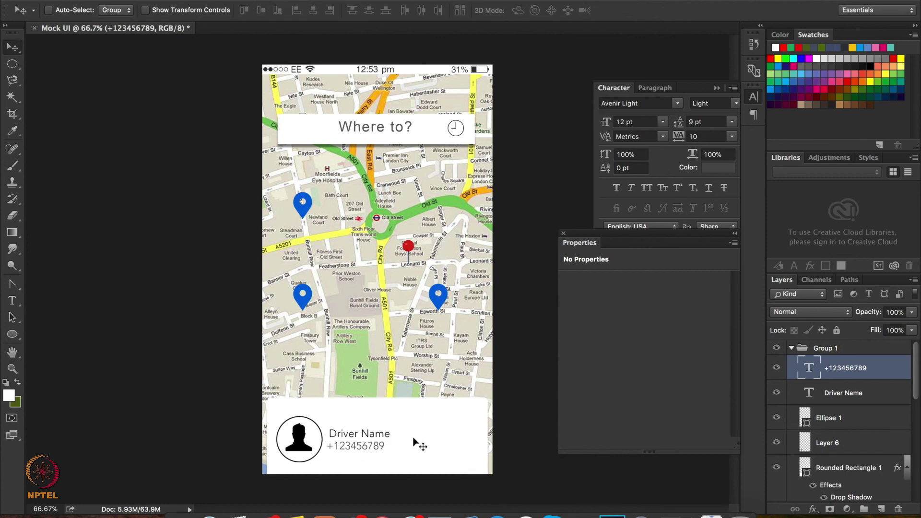